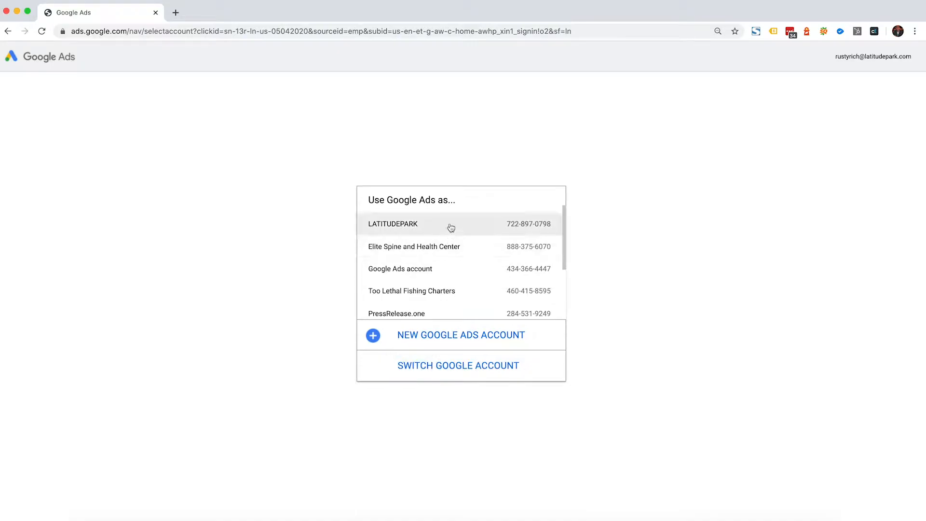
Start a new Google Ads account and switch its campaign setup to Expert Mode.
scroll(448, 237, "down", 4)
scroll(448, 238, "up", 1)
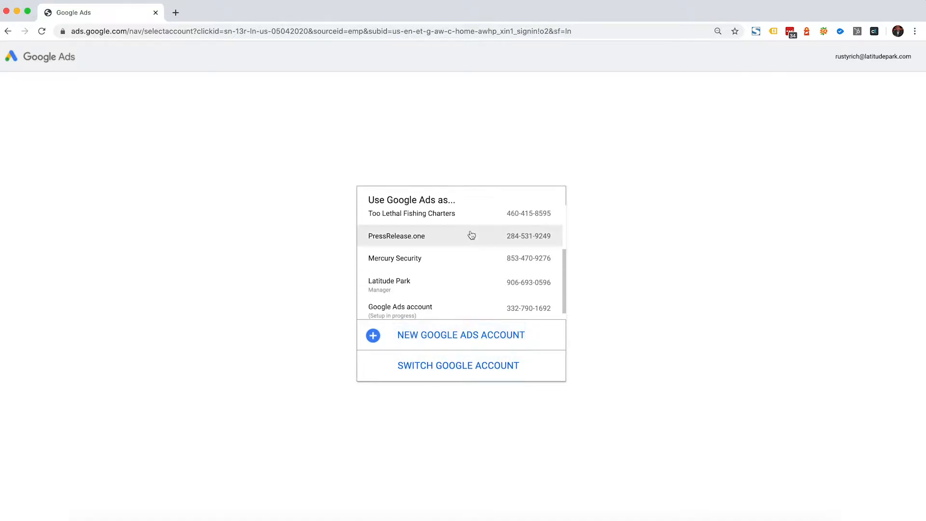
scroll(442, 236, "down", 1)
scroll(437, 250, "up", 4)
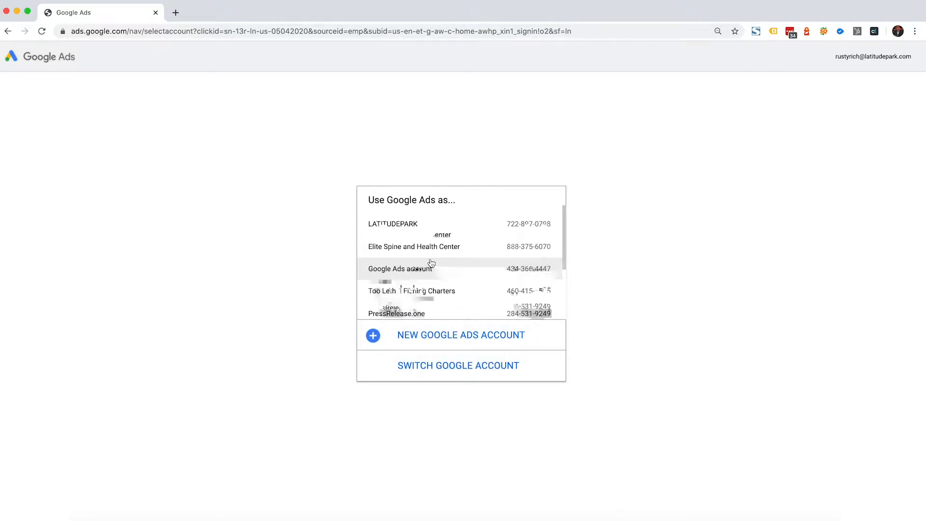
left_click(456, 334)
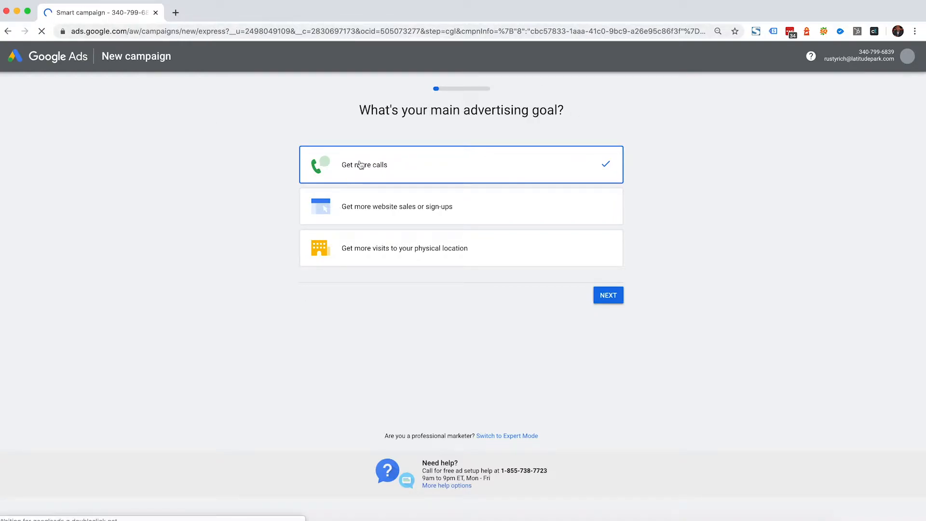
left_click(501, 436)
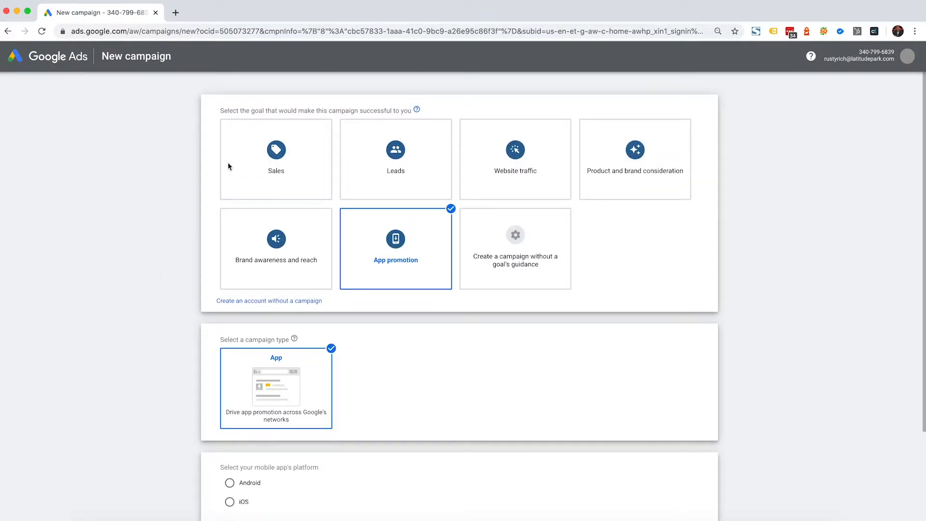
Select Leads as the goal of the new campaign.
mouse_move(408, 172)
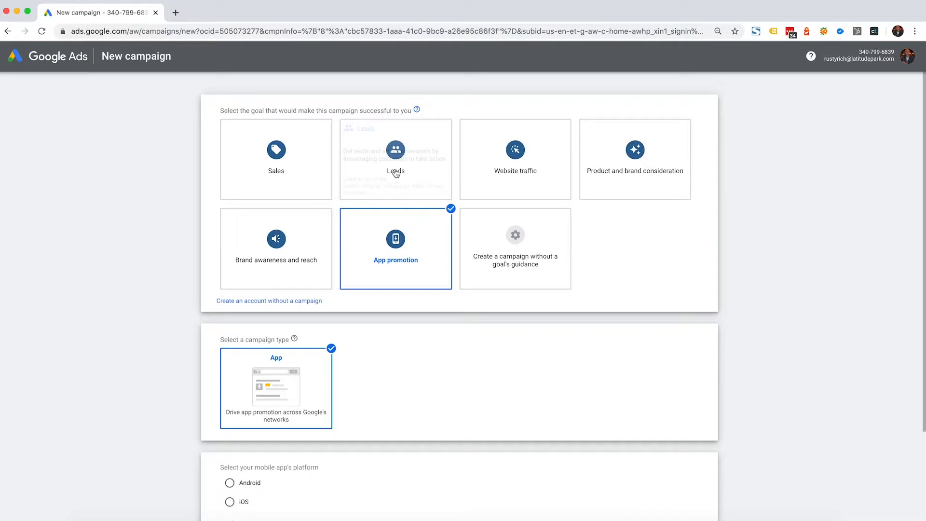
left_click(396, 174)
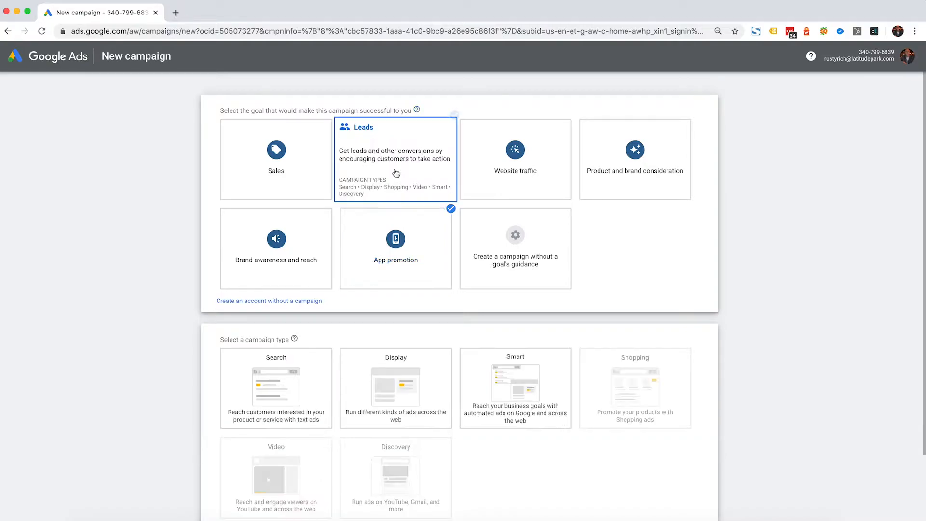
left_click(810, 344)
scroll(810, 343, "down", 1)
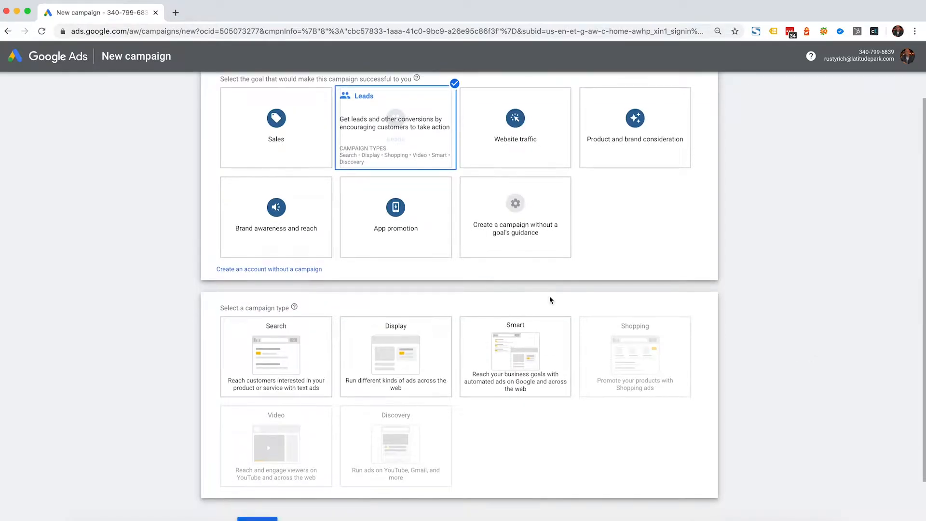
scroll(267, 357, "down", 1)
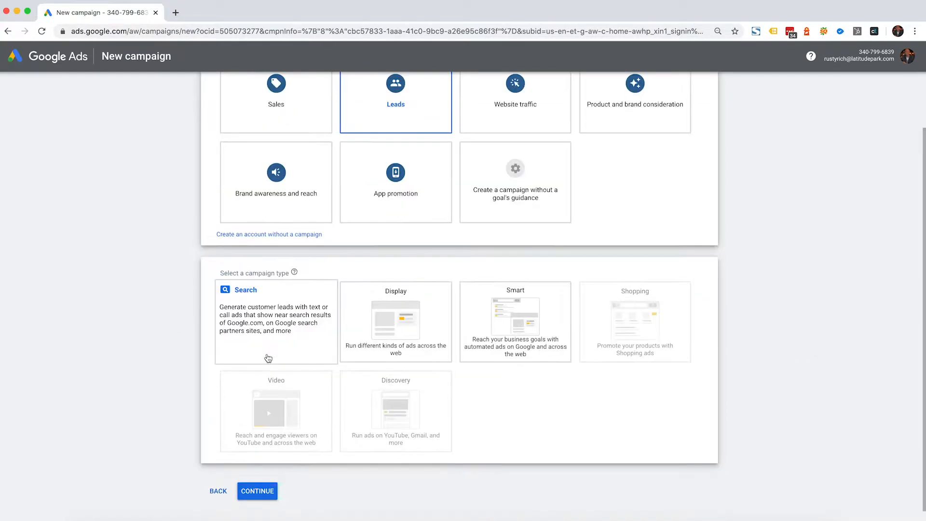
left_click(405, 322)
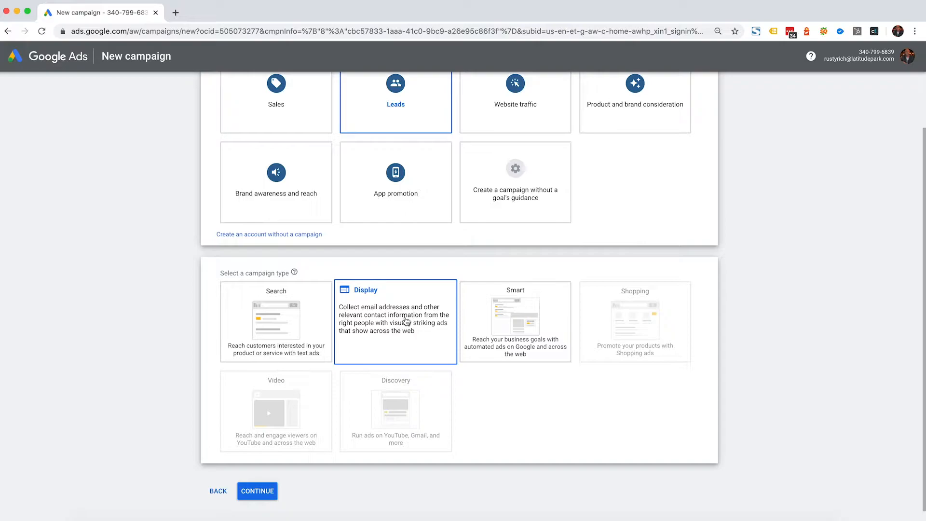
left_click(489, 319)
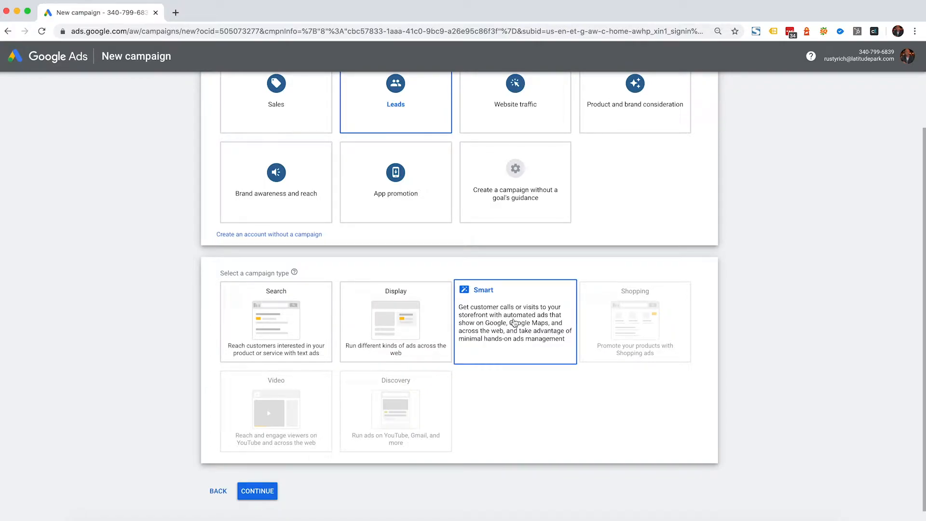
left_click(330, 341)
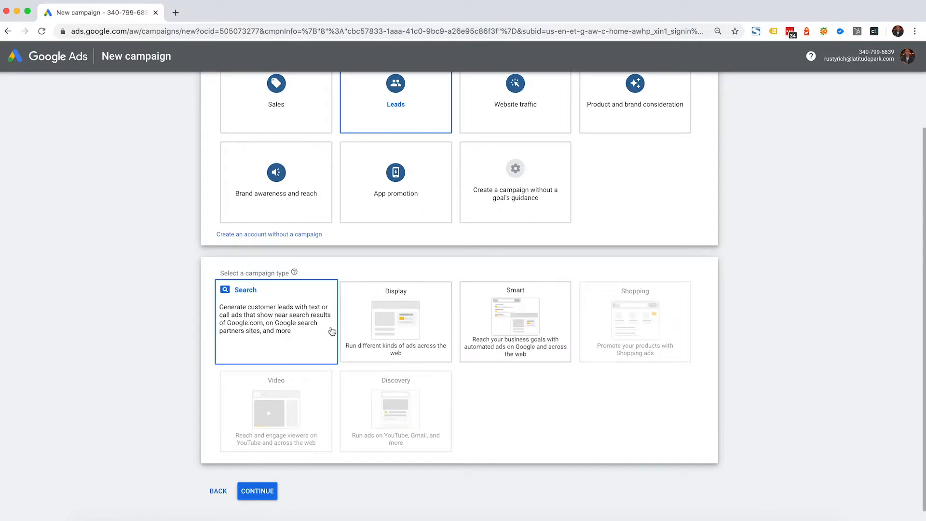
left_click(346, 329)
left_click(298, 328)
left_click(419, 318)
Choose the Search campaign type, with website visits and phone calls as the ways to reach the goal.
left_click(276, 329)
left_click(277, 329)
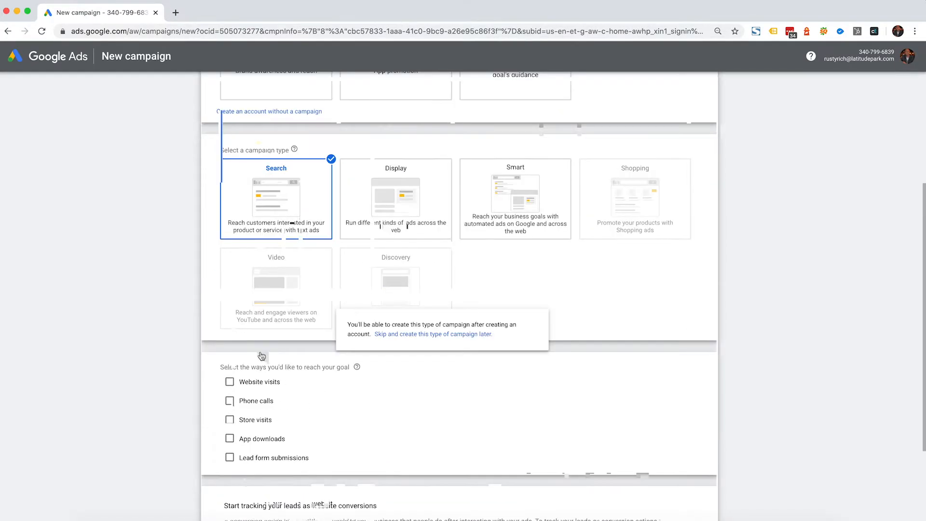
scroll(319, 390, "down", 2)
left_click(229, 332)
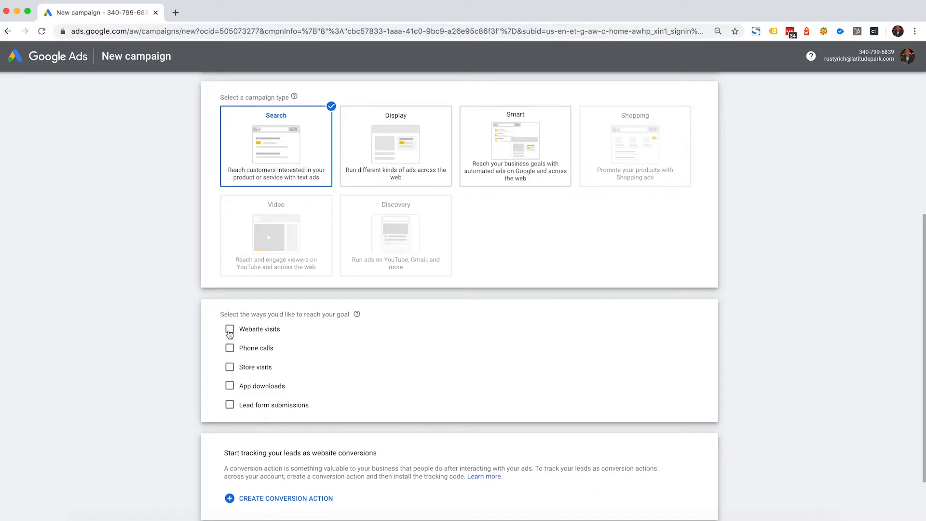
left_click(226, 375)
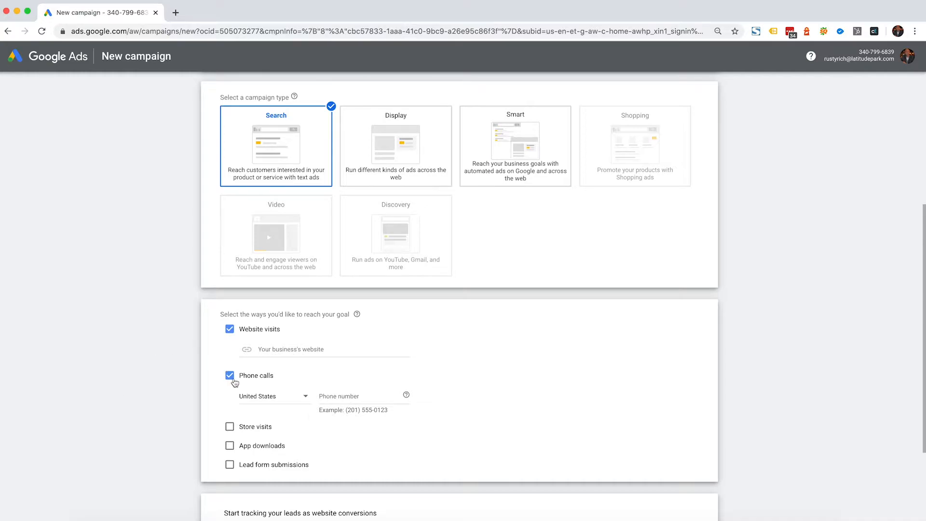
Enter latitudepark.com as the business's website and fill in a United States phone number for calls.
left_click(286, 351)
left_click(277, 351)
type("latitudepark.com")
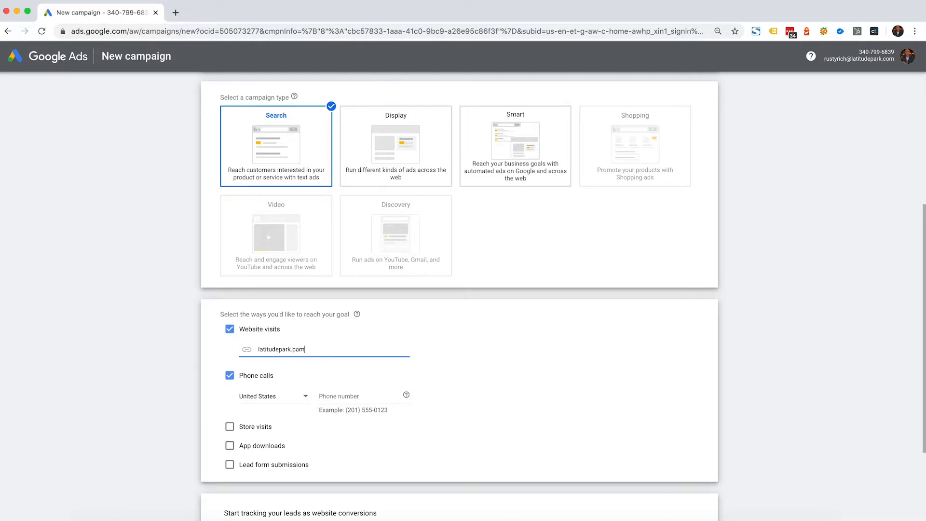
scroll(397, 362, "up", 1)
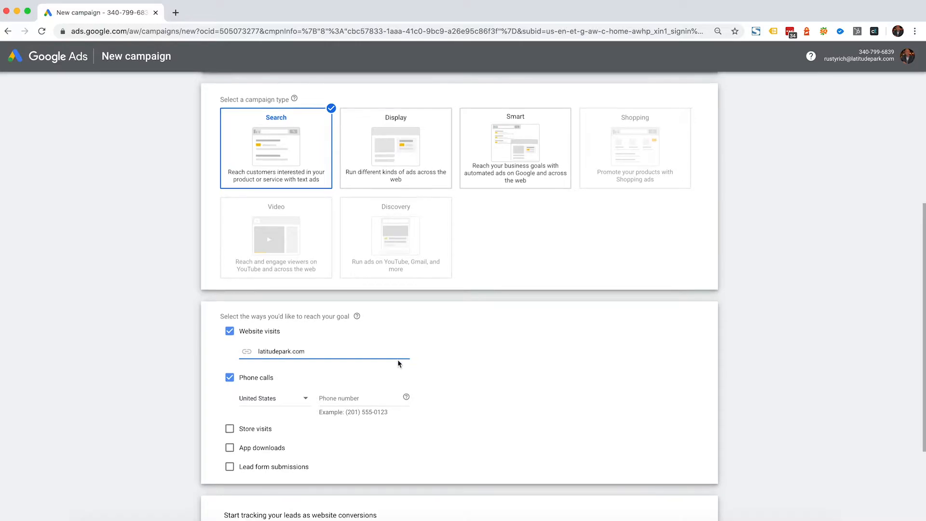
left_click(351, 399)
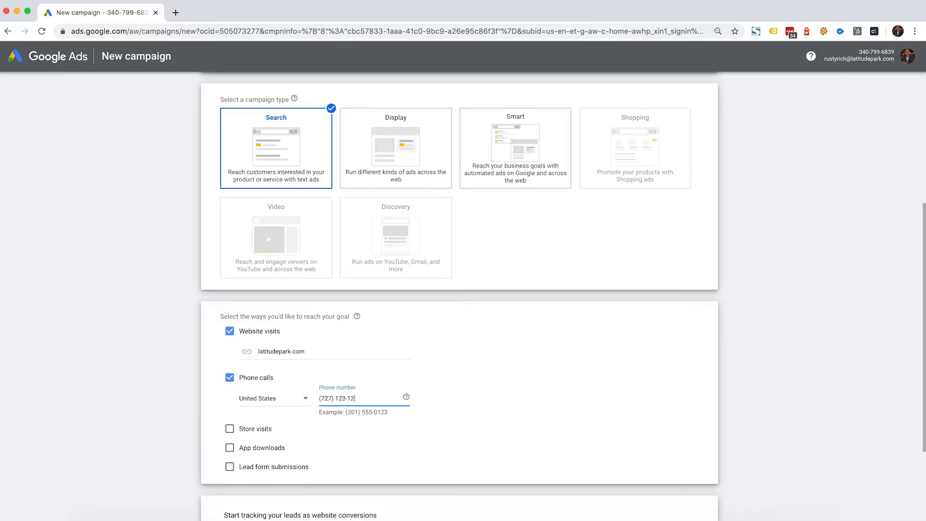
Create a conversion action for tracking website leads and try to continue the campaign setup.
scroll(516, 419, "down", 5)
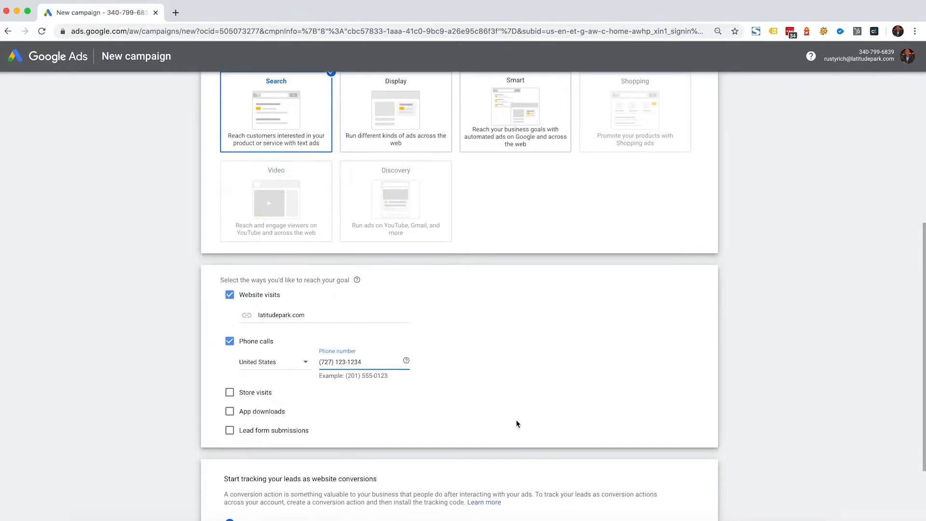
scroll(516, 420, "down", 1)
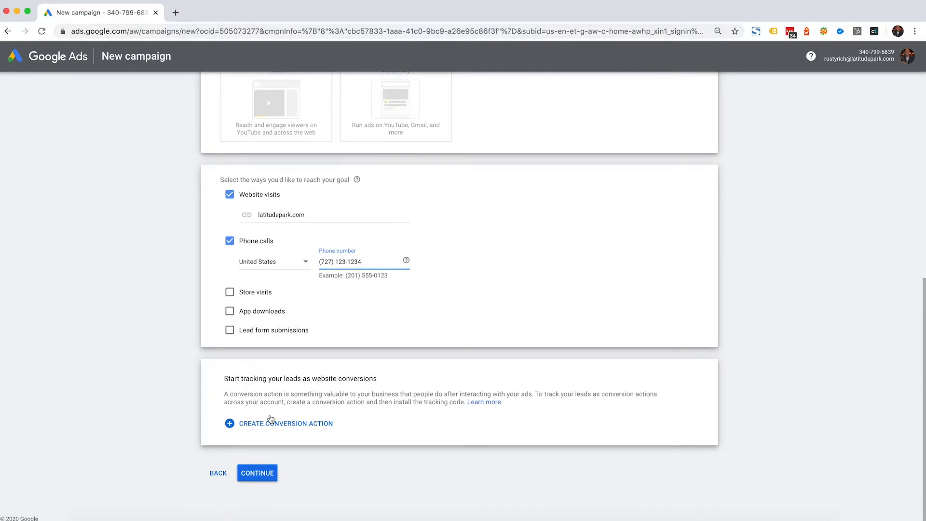
left_click(247, 427)
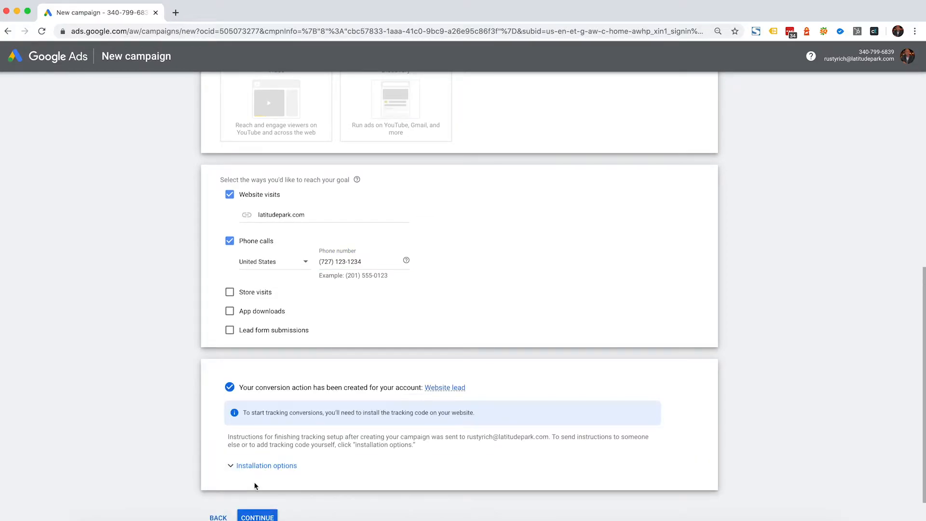
scroll(297, 453, "down", 1)
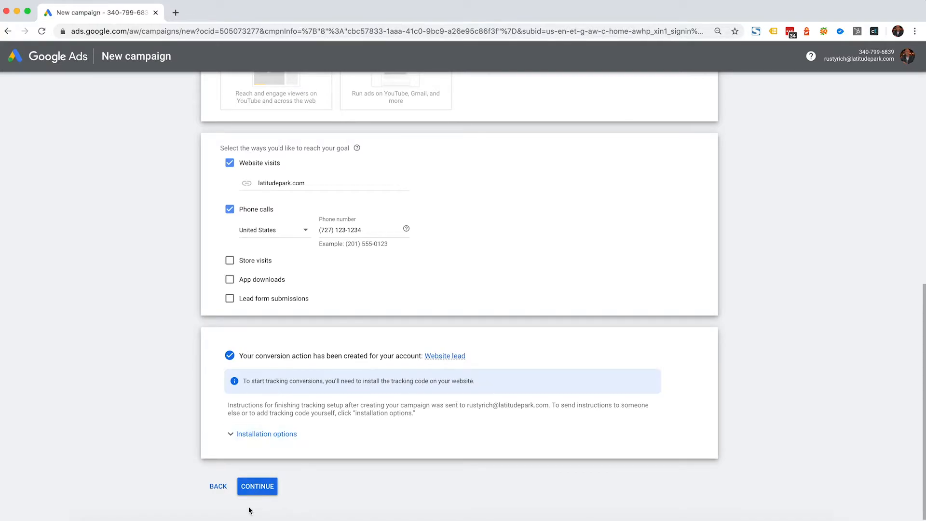
left_click(258, 487)
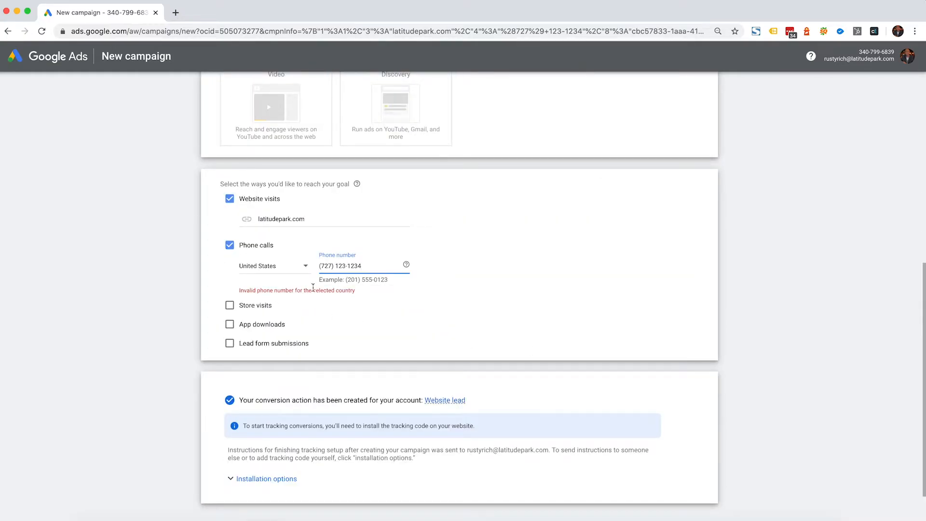
Replace the last seven digits of the business phone number and continue to the campaign settings.
left_click_drag(375, 268, 335, 265)
type("580-752")
scroll(475, 359, "down", 2)
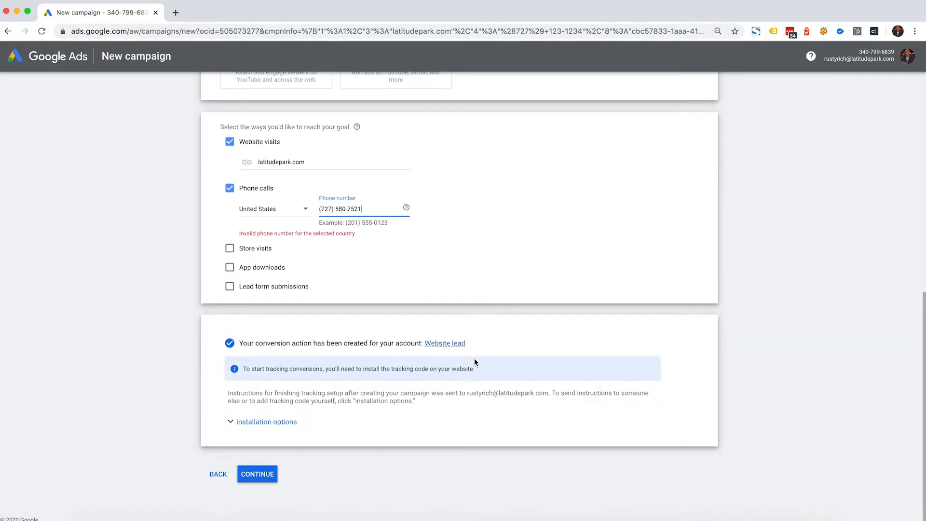
left_click(270, 474)
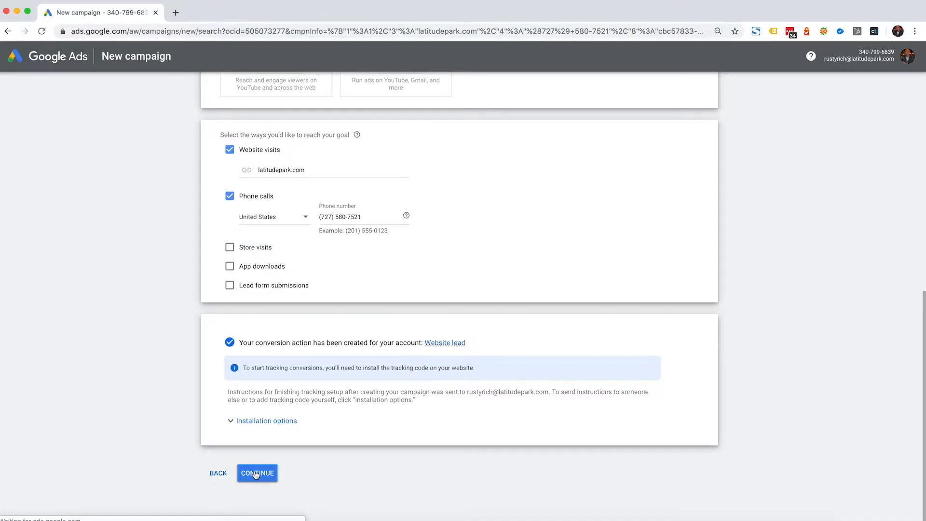
left_click(256, 474)
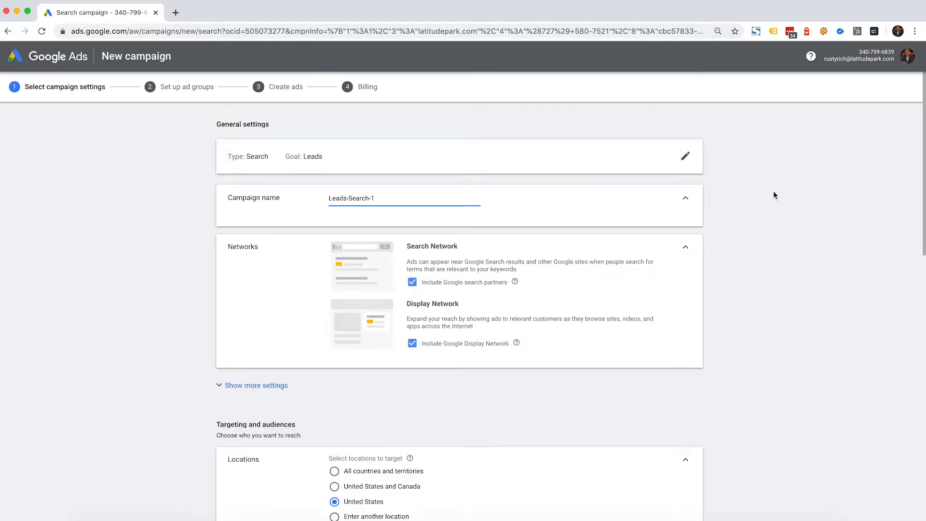
scroll(377, 198, "down", 4)
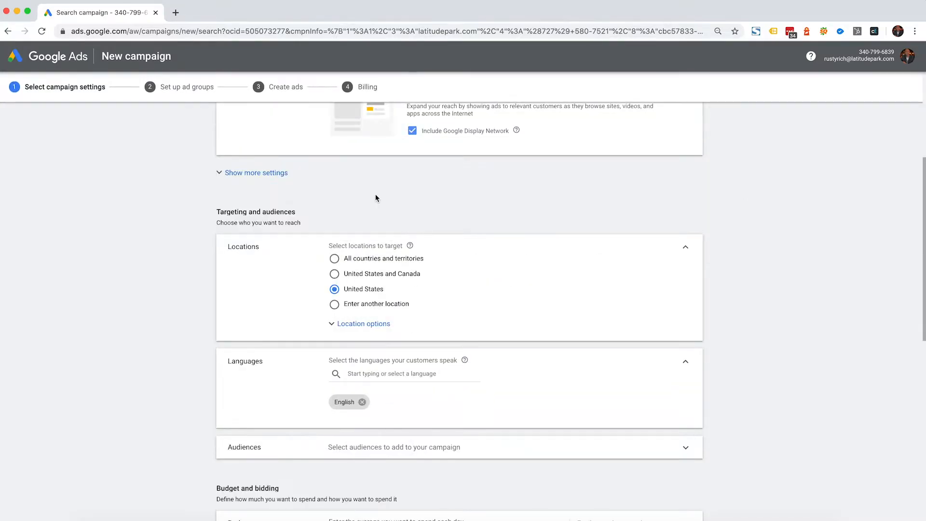
scroll(722, 286, "up", 4)
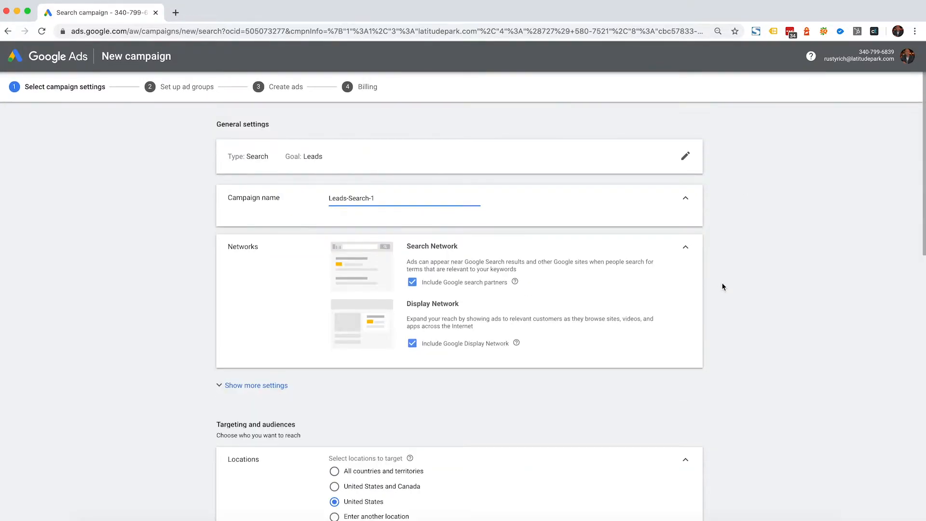
left_click_drag(386, 199, 320, 199)
Expand the location options and set the target to people in or regularly in the targeted locations.
scroll(869, 328, "down", 2)
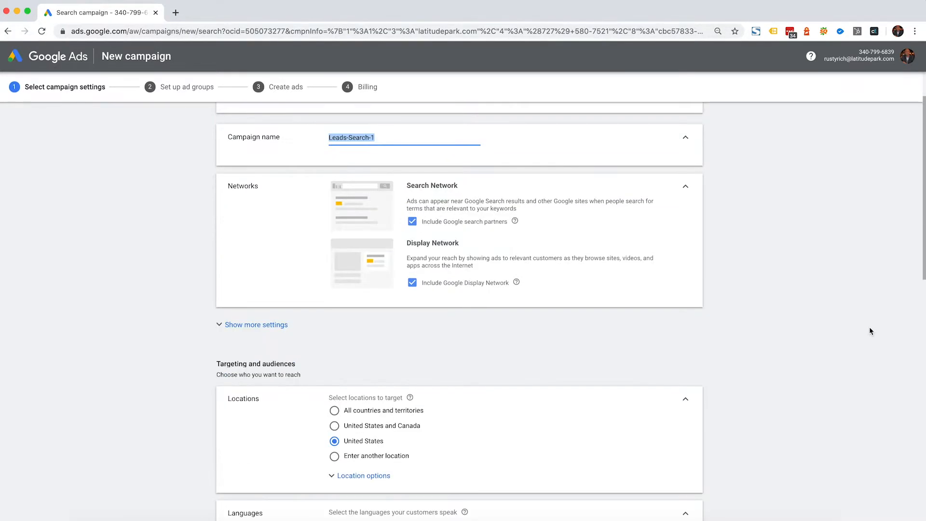
scroll(871, 331, "down", 2)
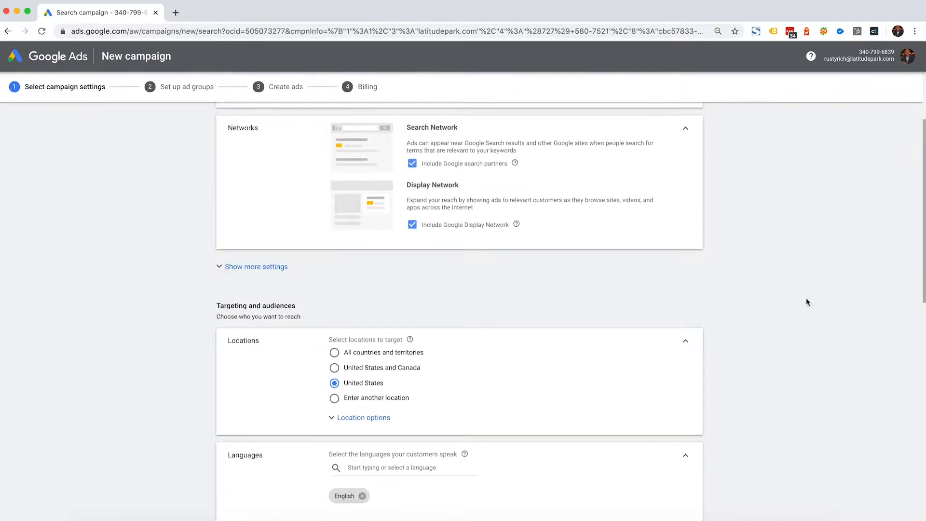
scroll(562, 329, "down", 2)
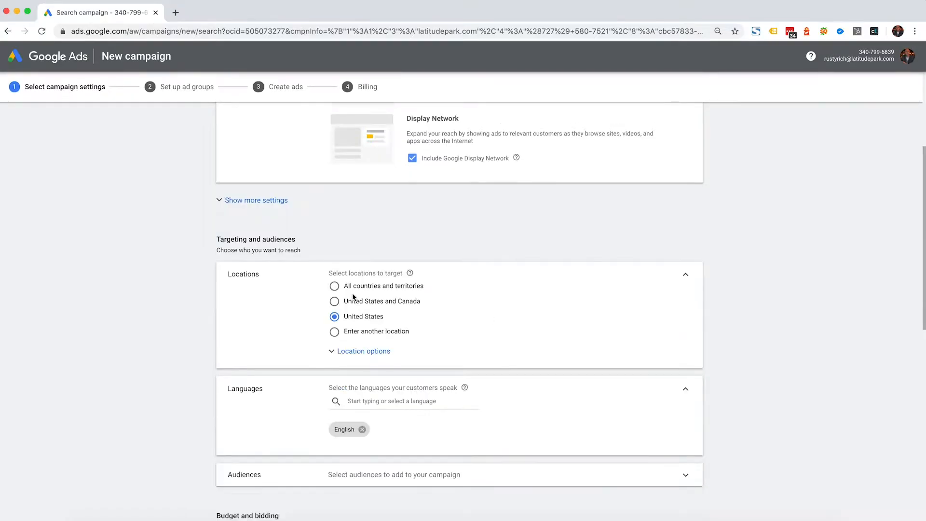
left_click(352, 359)
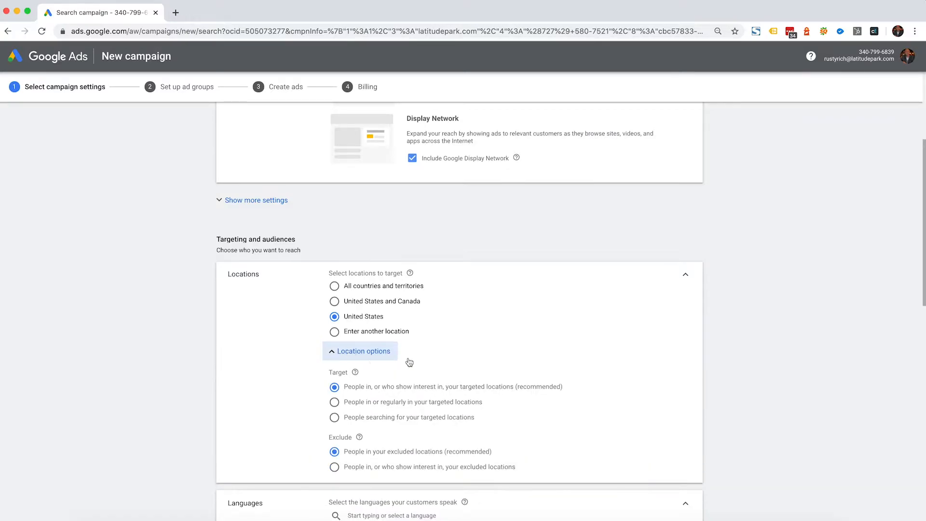
scroll(641, 315, "down", 2)
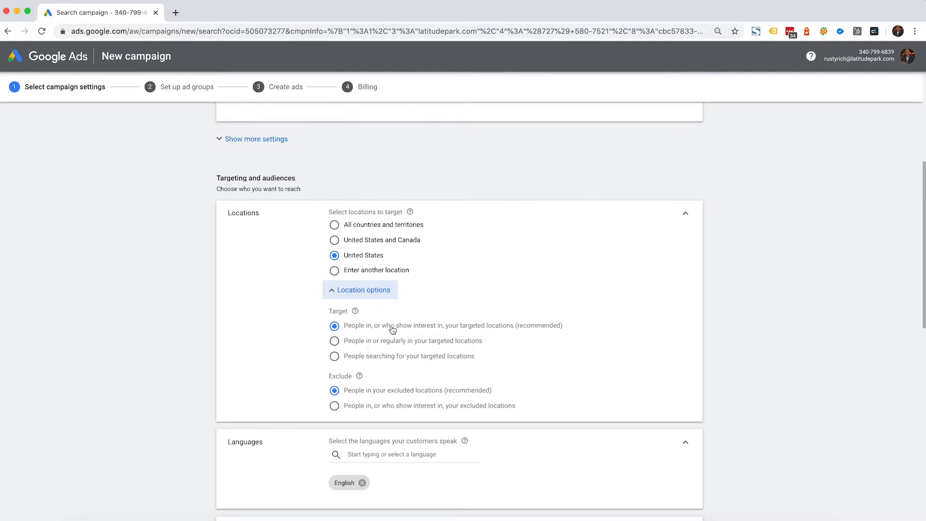
left_click(336, 342)
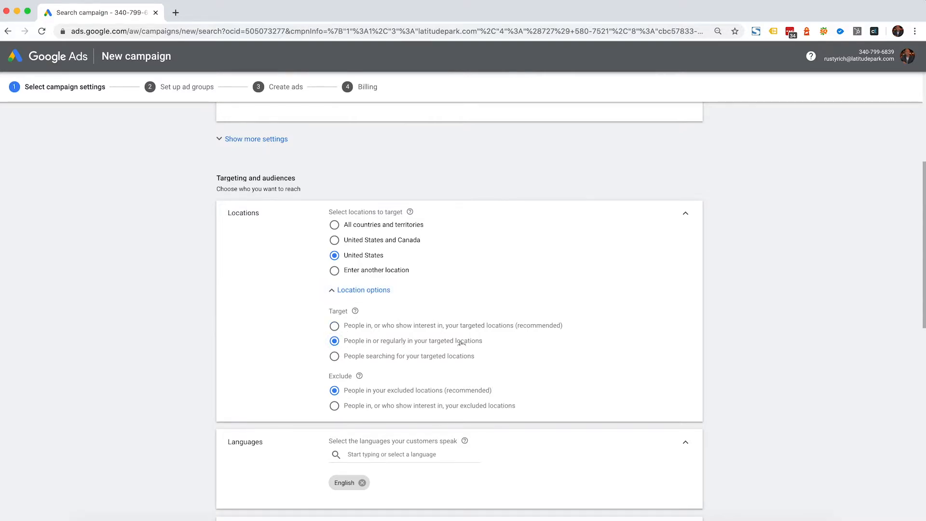
left_click_drag(482, 342, 337, 341)
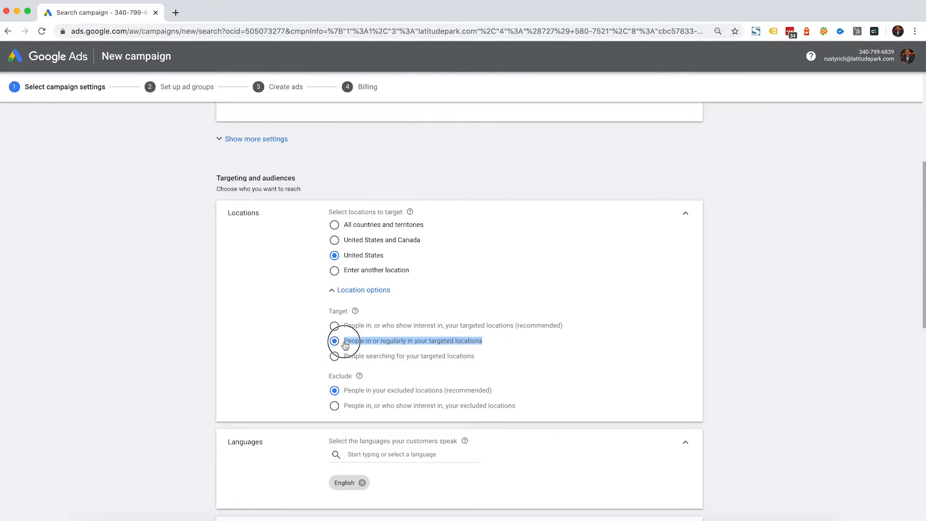
scroll(508, 282, "down", 1)
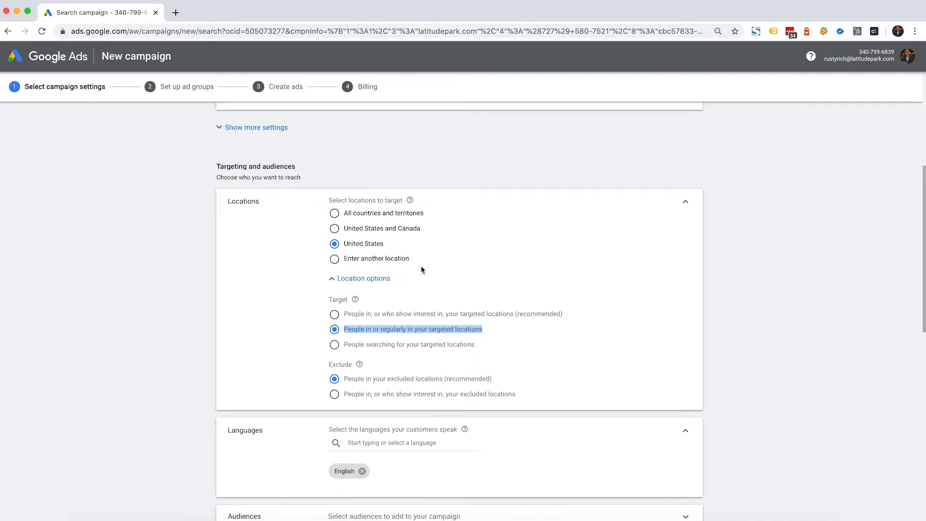
Switch the location targeting to a custom location and search for tampa.
left_click(339, 263)
left_click(383, 284)
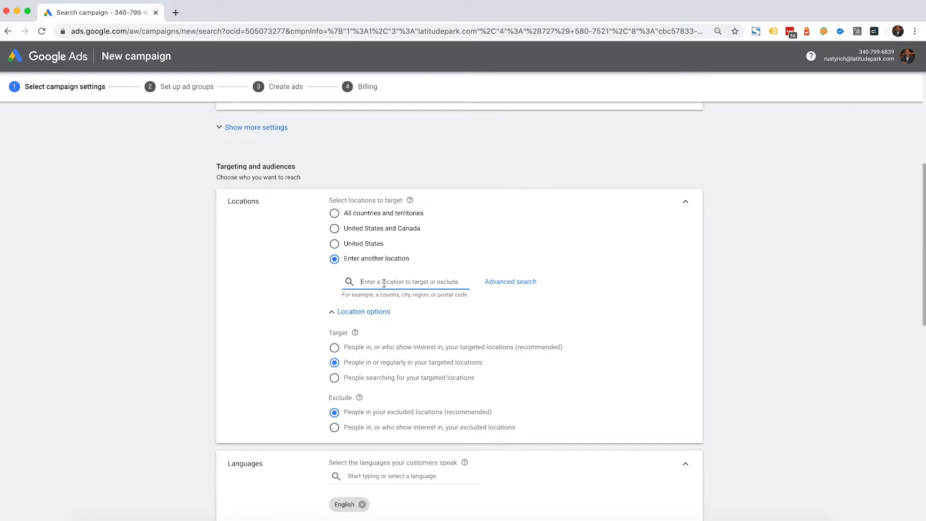
type("tampa")
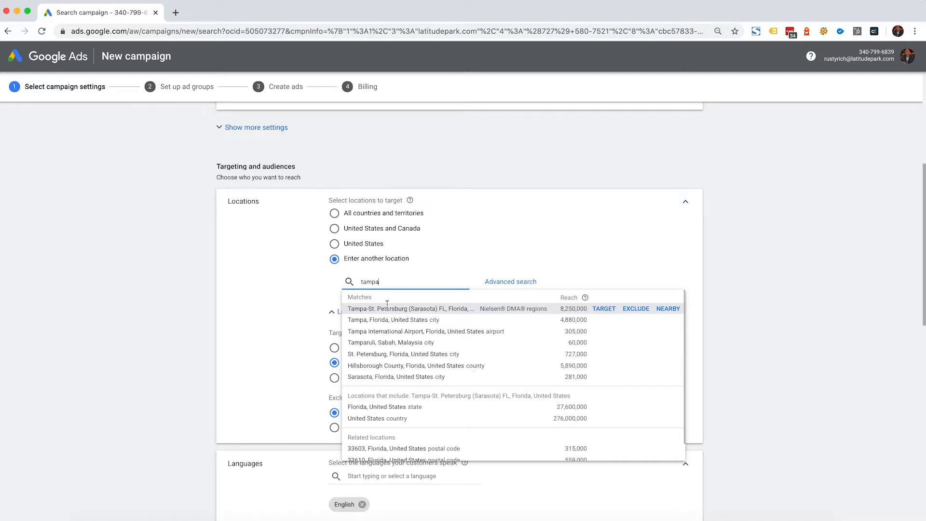
left_click(525, 242)
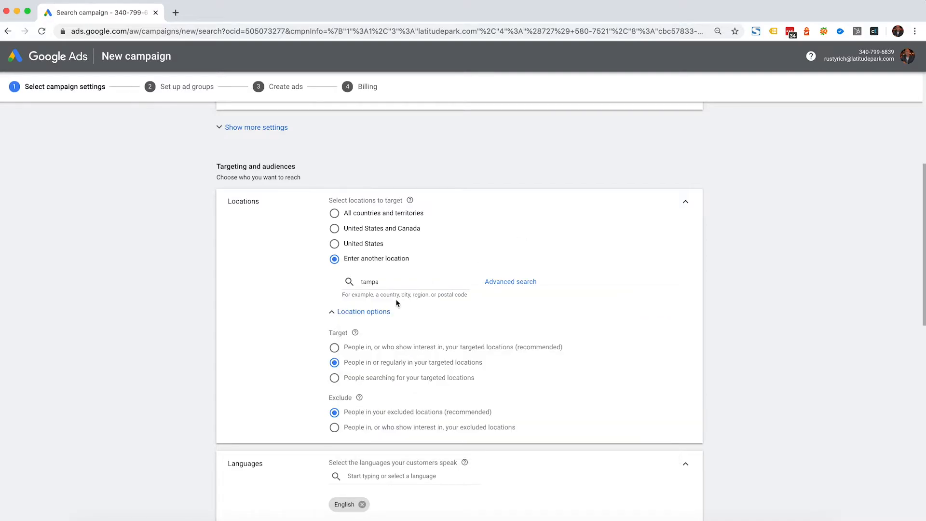
Use the advanced location search to add a radius target around St. Petersburg, FL 33710.
left_click(493, 282)
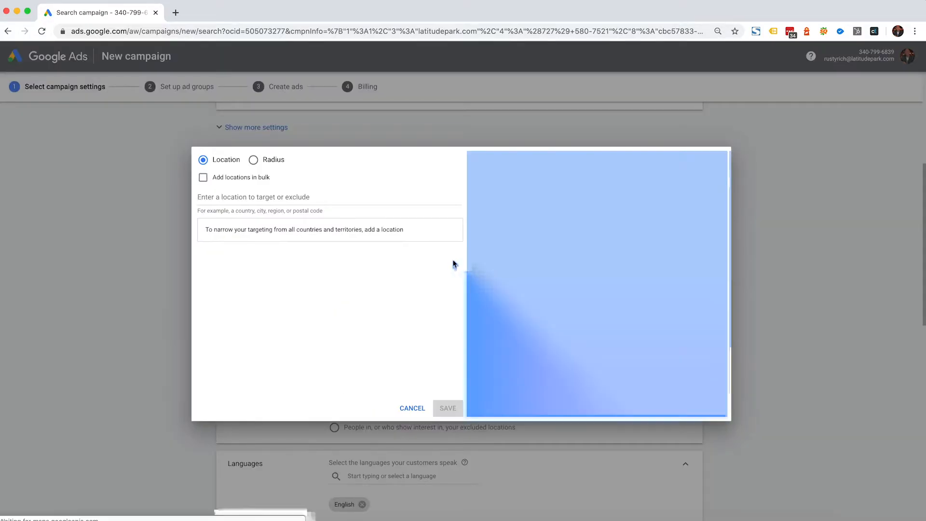
left_click(254, 161)
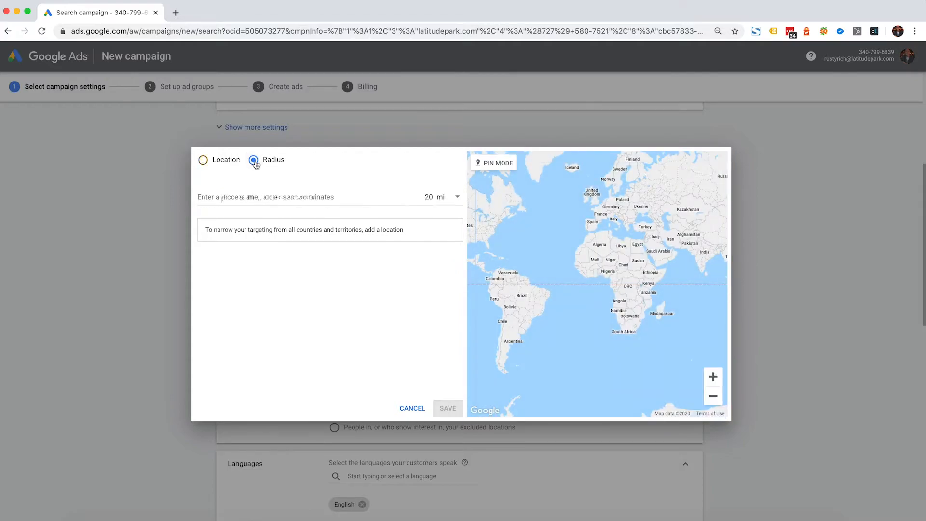
left_click(264, 193)
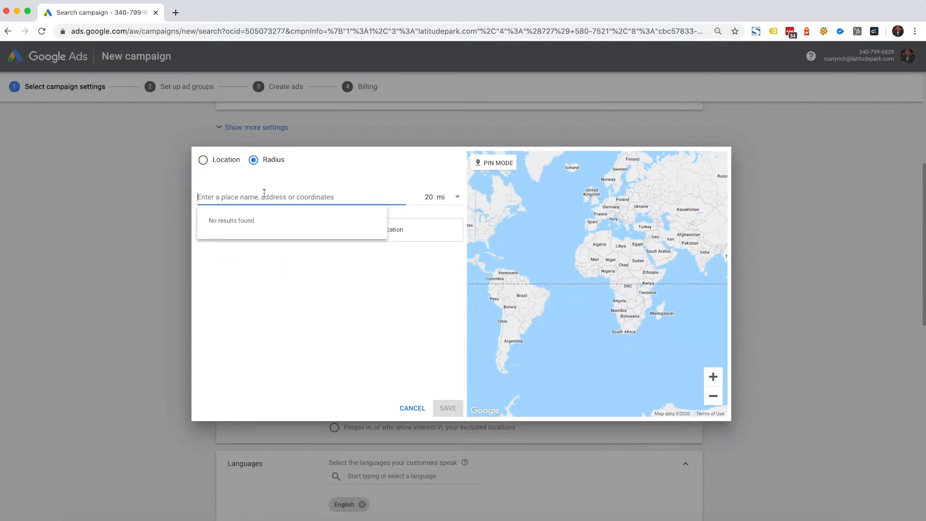
type("33710")
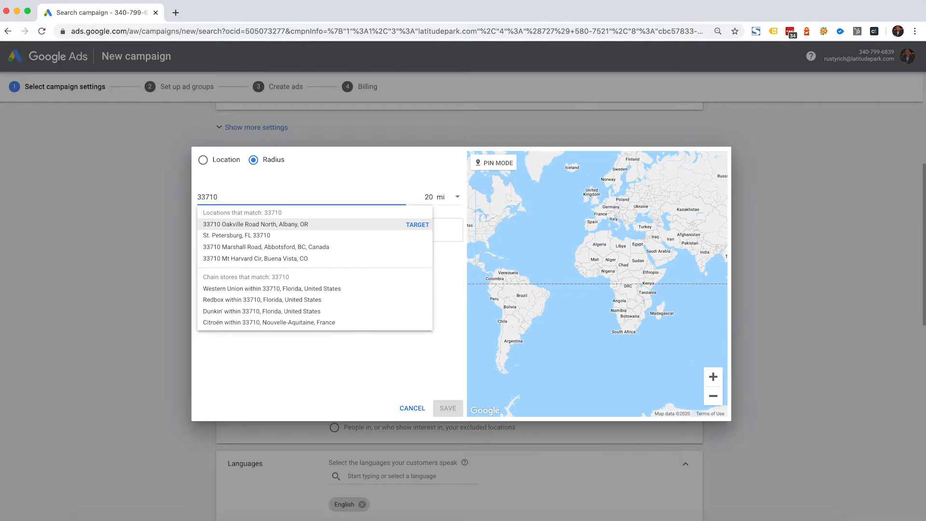
left_click(235, 235)
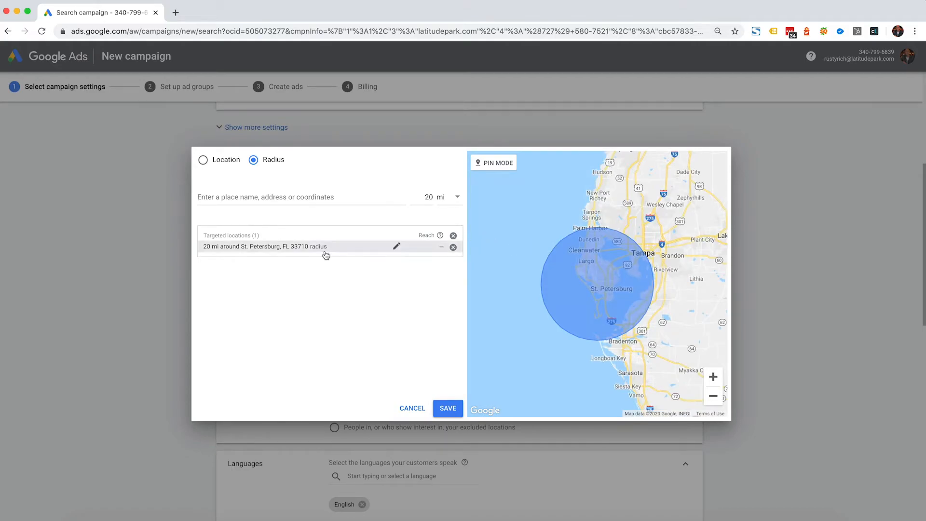
Set the target radius around St. Petersburg to 5 mi and save the targeted location.
left_click(393, 248)
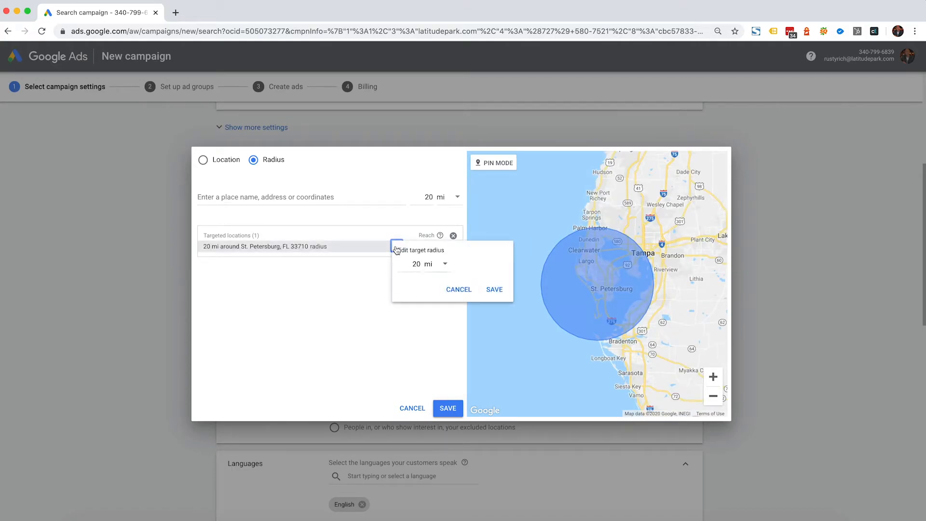
left_click(413, 262)
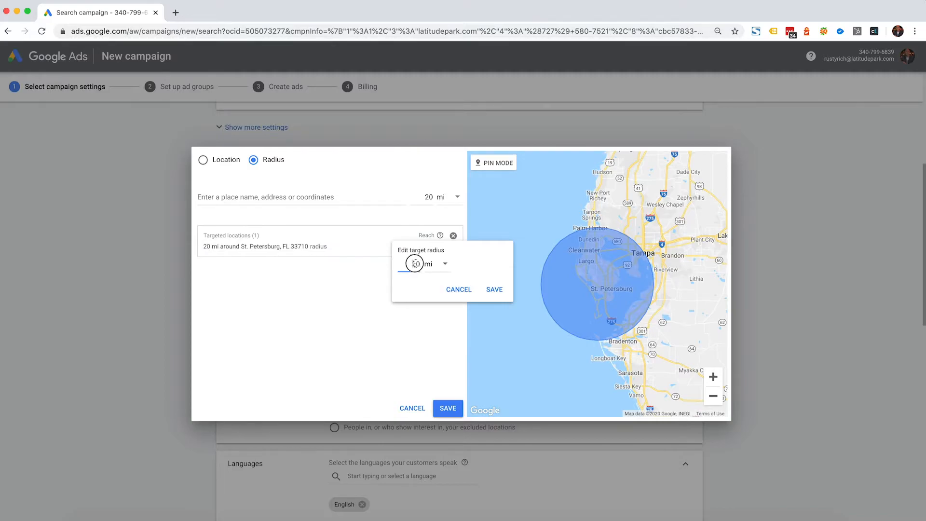
left_click_drag(413, 263, 419, 263)
type("5")
left_click(495, 292)
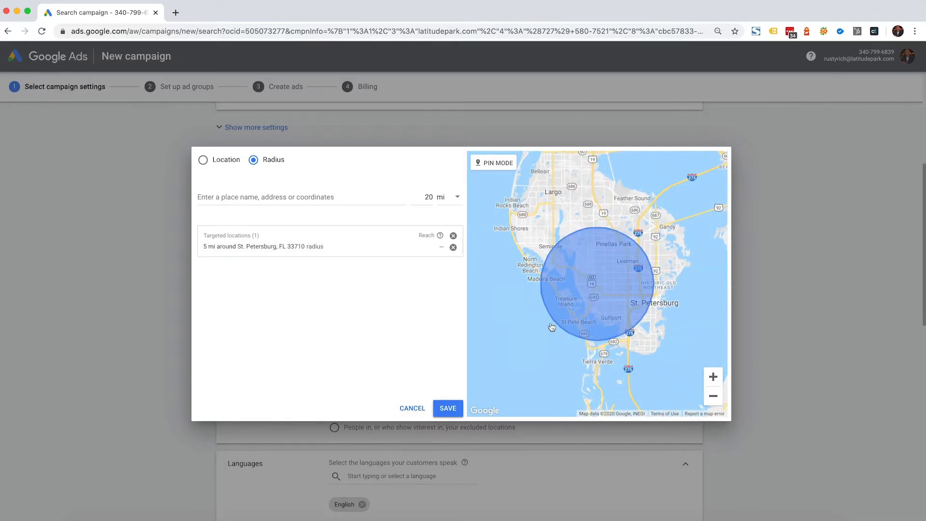
left_click(448, 409)
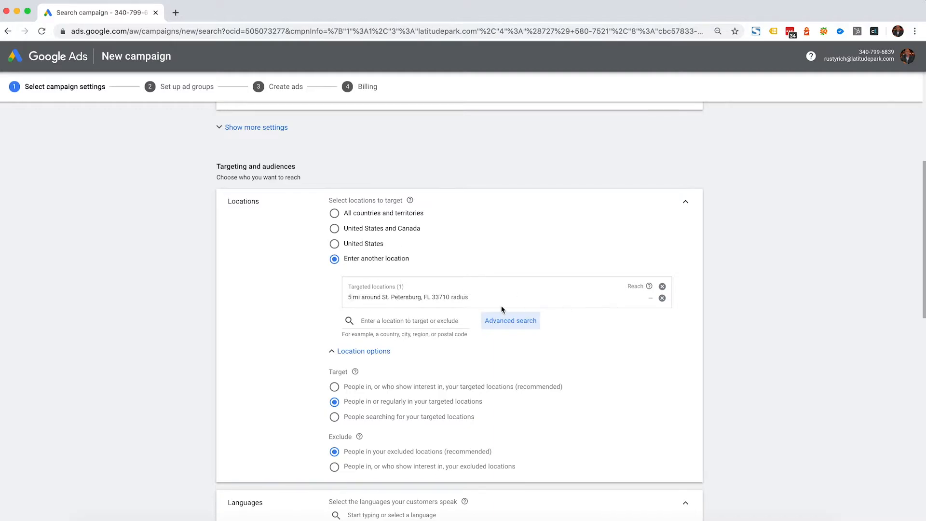
Review the location and language settings, and look at the audience selection without adding any audience.
left_click_drag(429, 297, 450, 297)
scroll(558, 375, "down", 3)
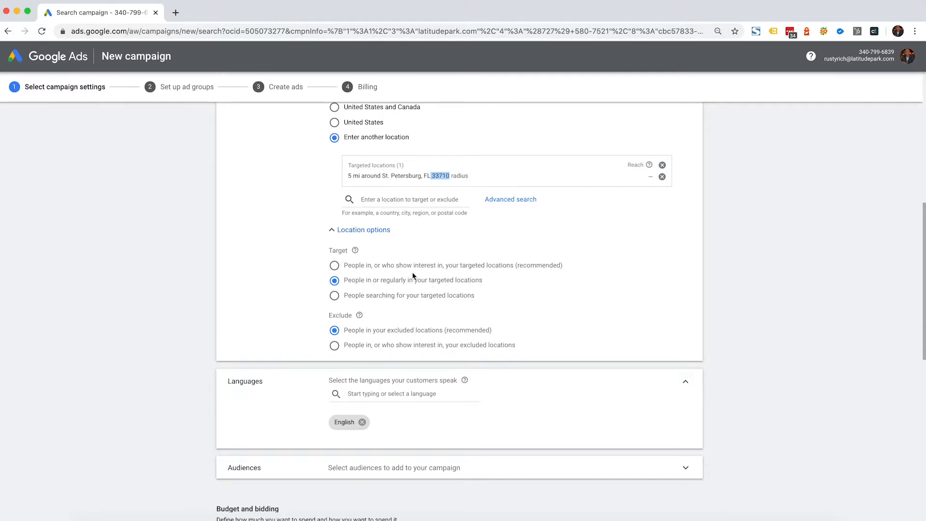
scroll(500, 321, "down", 1)
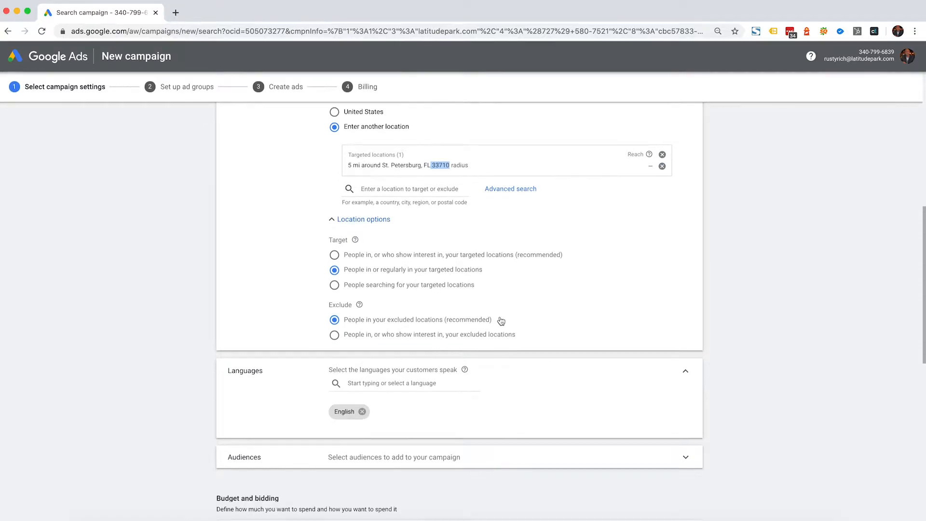
scroll(482, 304, "down", 5)
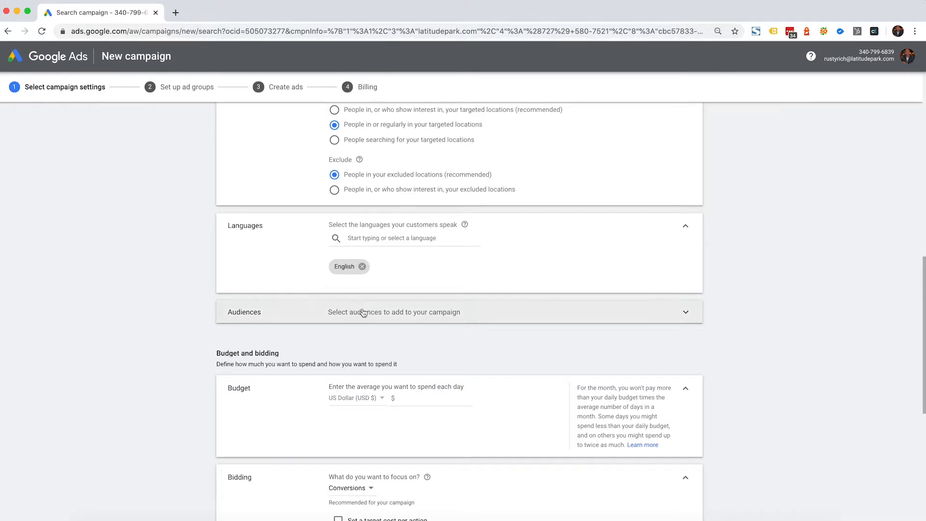
left_click(398, 316)
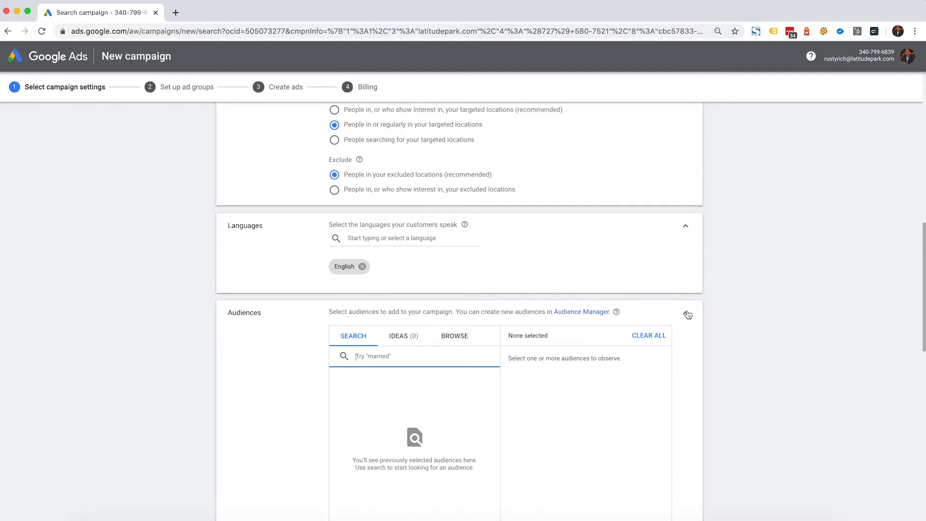
left_click(687, 315)
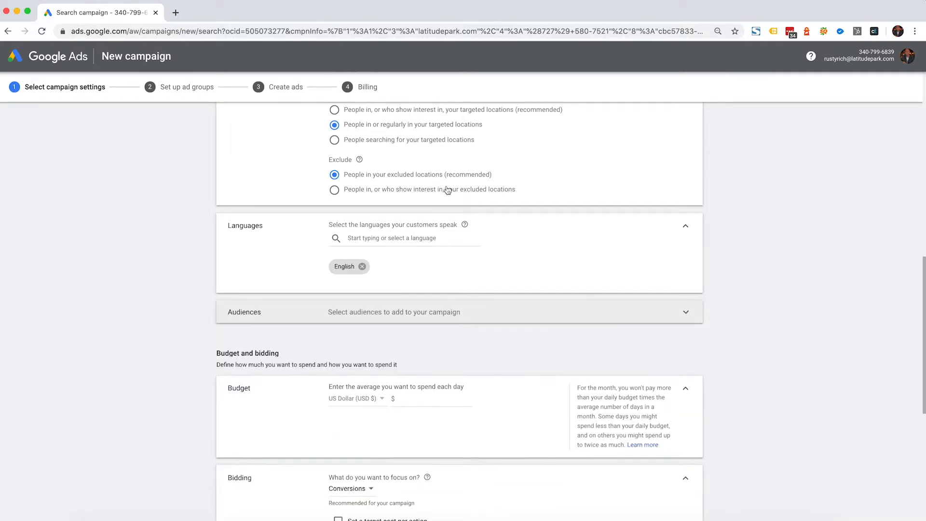
Set the campaign's average daily budget to $50.
scroll(787, 302, "down", 2)
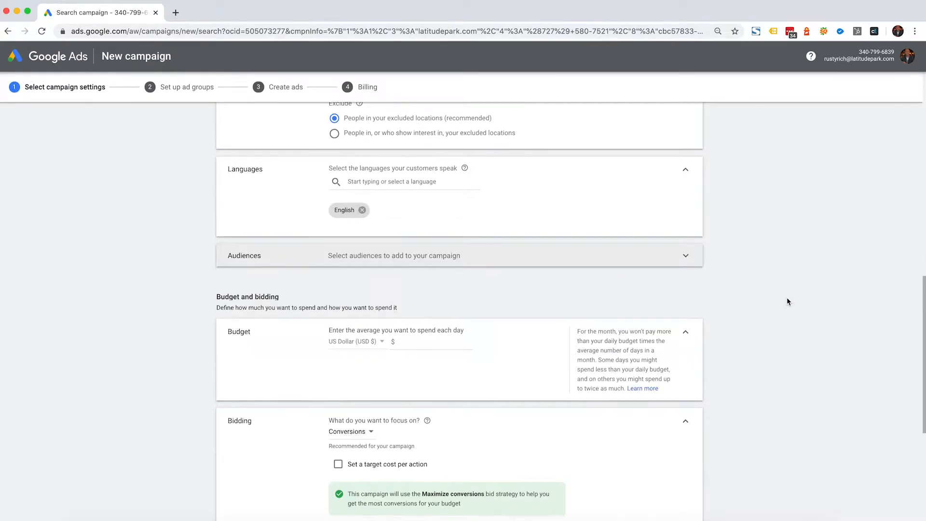
left_click(418, 349)
type("50")
Change the bidding focus to Clicks.
scroll(722, 314, "down", 3)
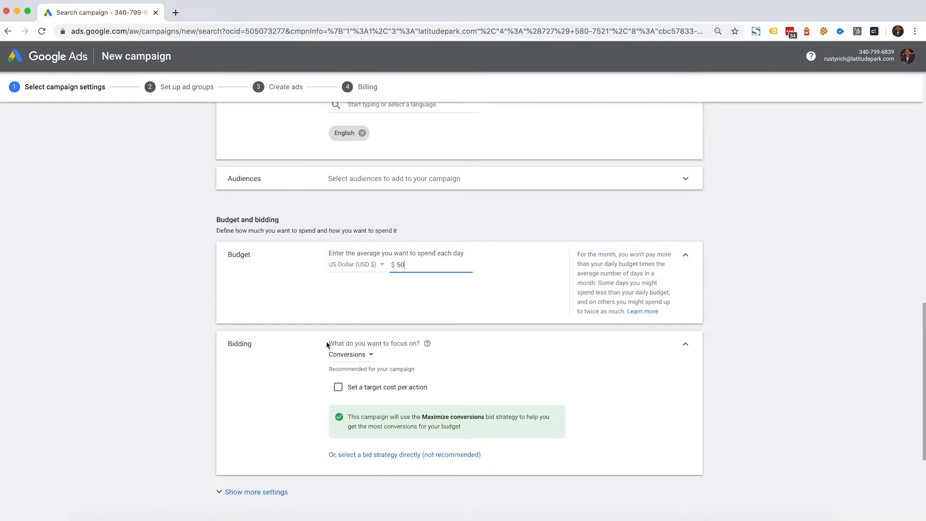
left_click_drag(328, 344, 424, 348)
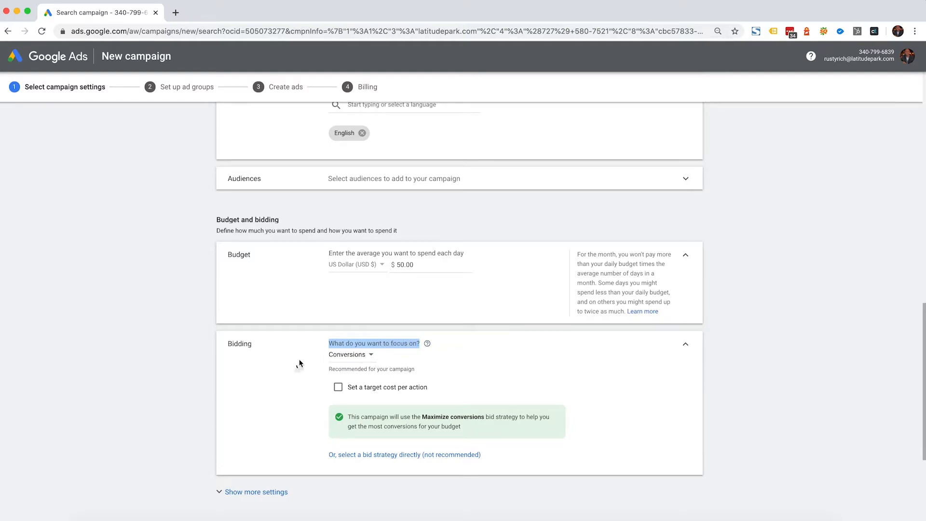
left_click(339, 366)
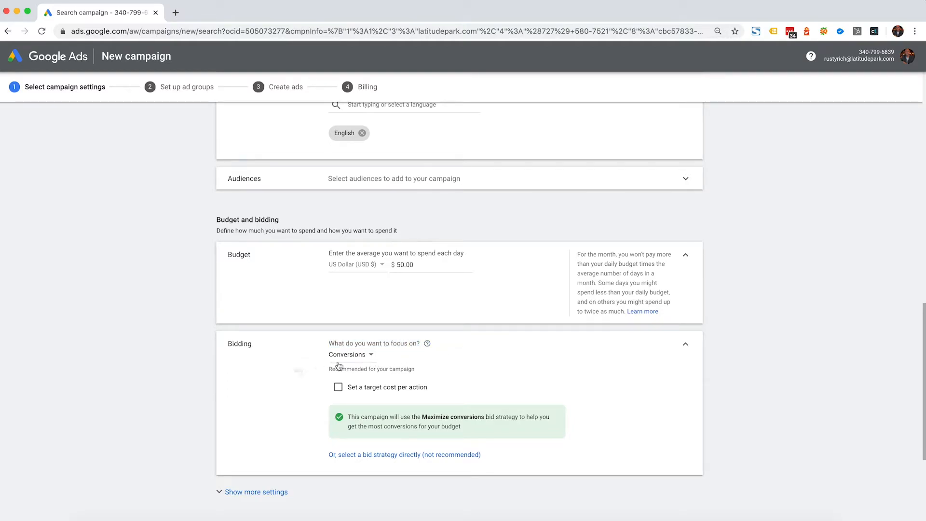
left_click(372, 357)
left_click(351, 433)
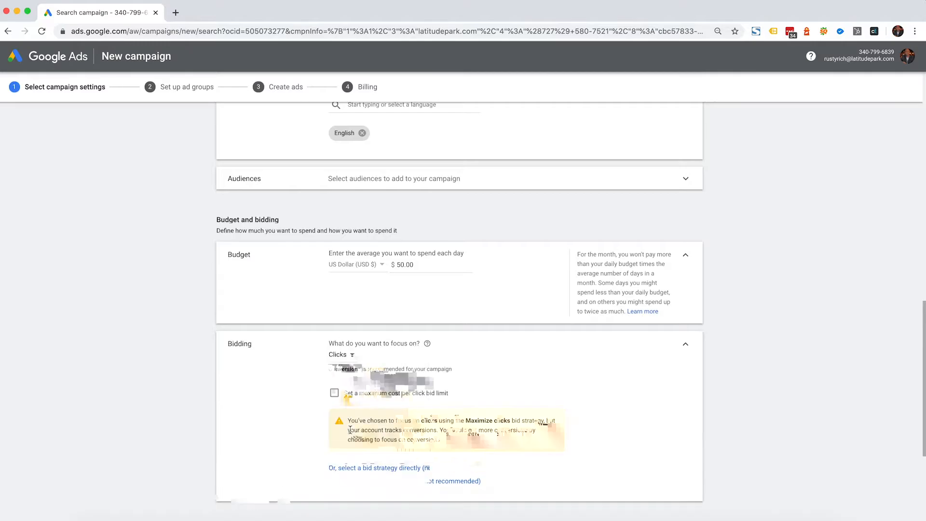
scroll(613, 372, "down", 3)
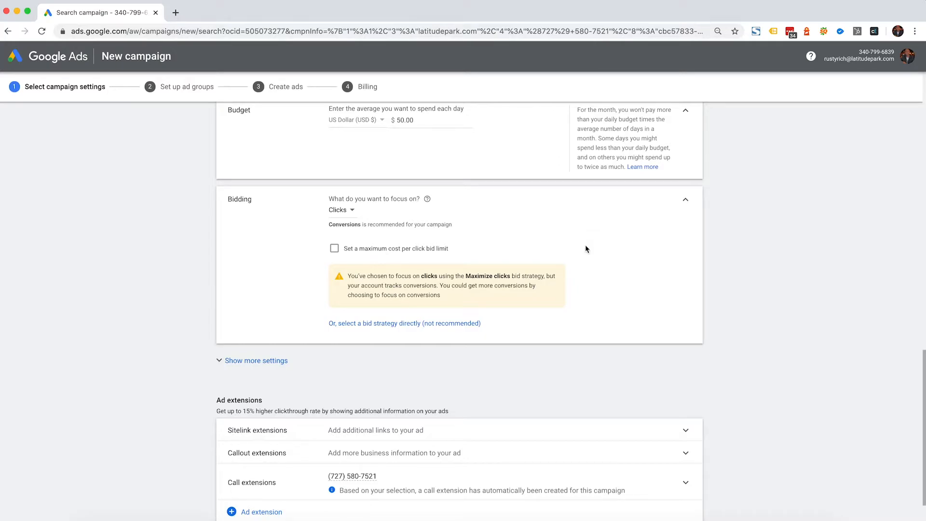
left_click(334, 250)
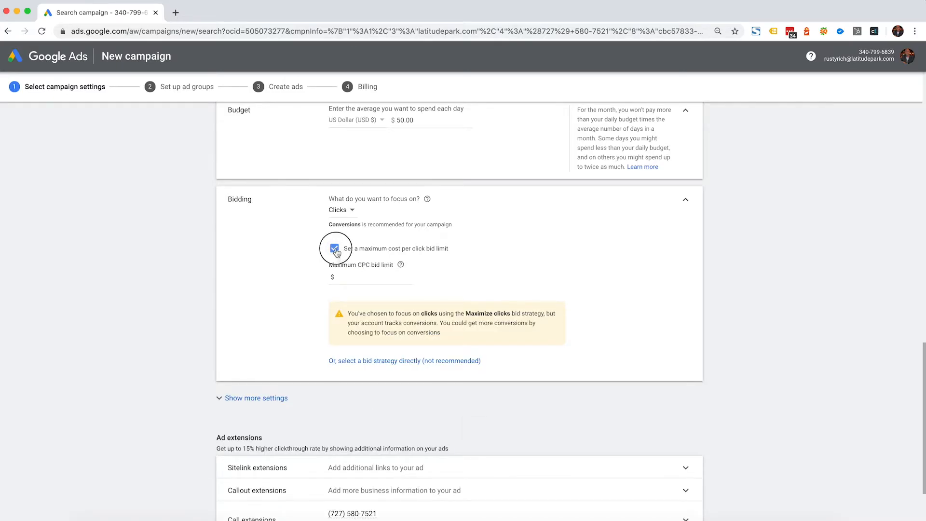
left_click(334, 248)
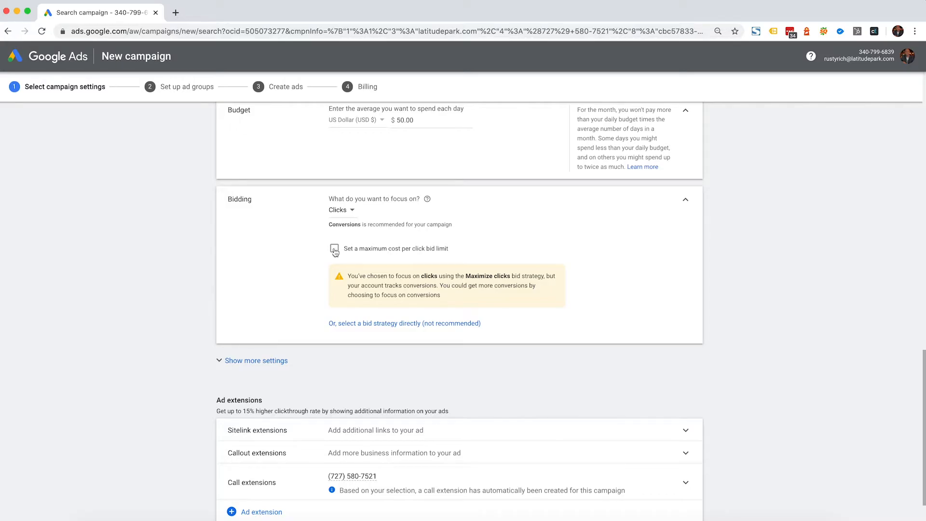
left_click(335, 250)
left_click(343, 273)
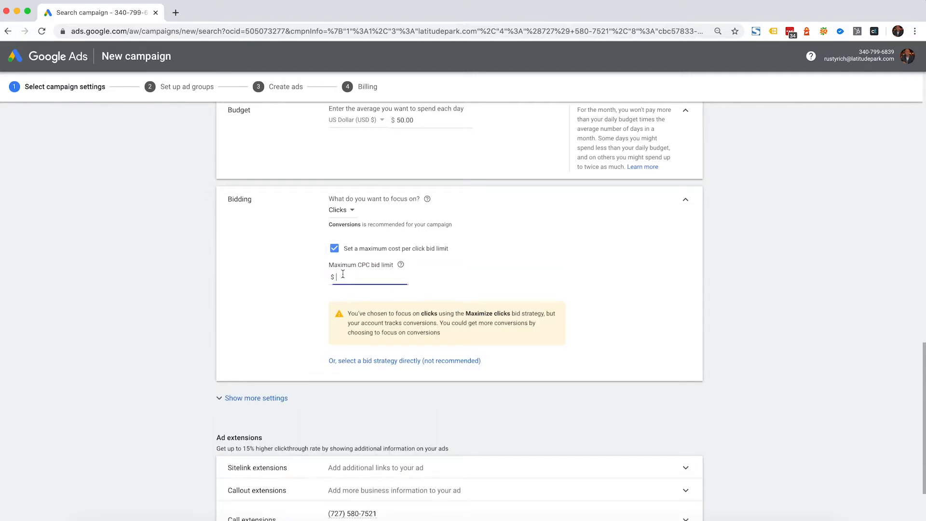
type("5")
key("BackSpace")
left_click(812, 264)
scroll(717, 293, "down", 2)
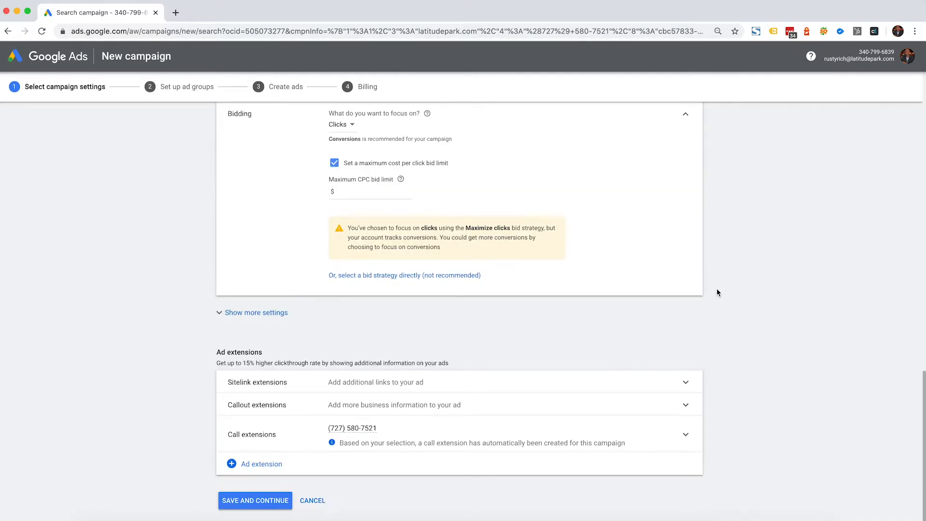
left_click(334, 163)
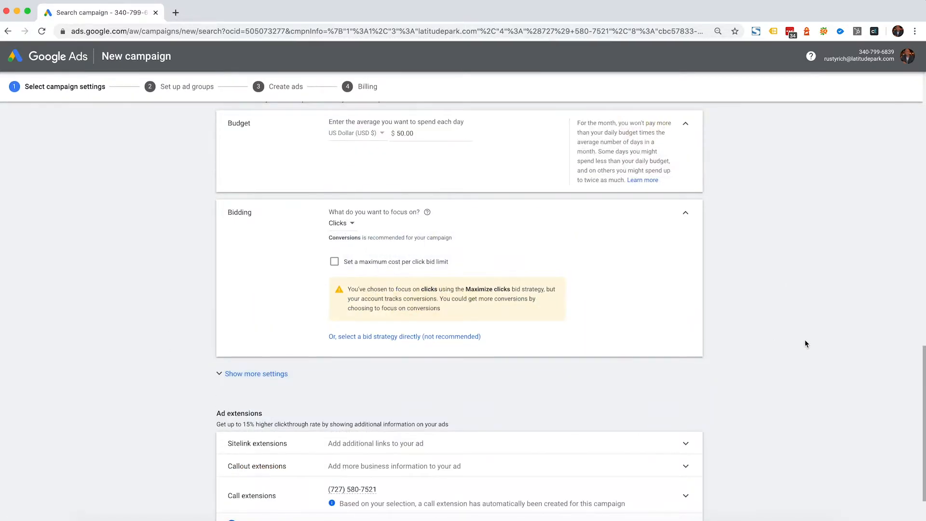
Examine the sitelink, callout and call extension sections and the list of other available ad extension types.
scroll(805, 343, "down", 3)
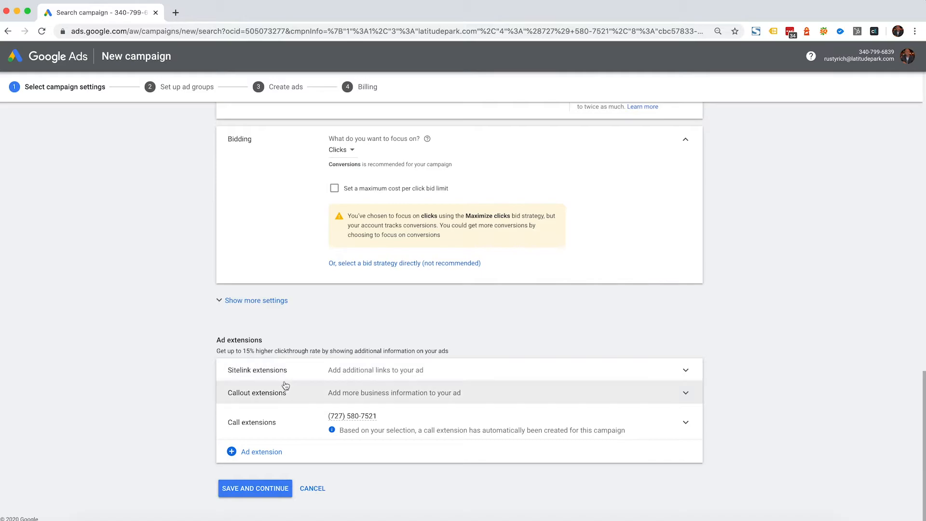
left_click(364, 376)
scroll(751, 331, "down", 5)
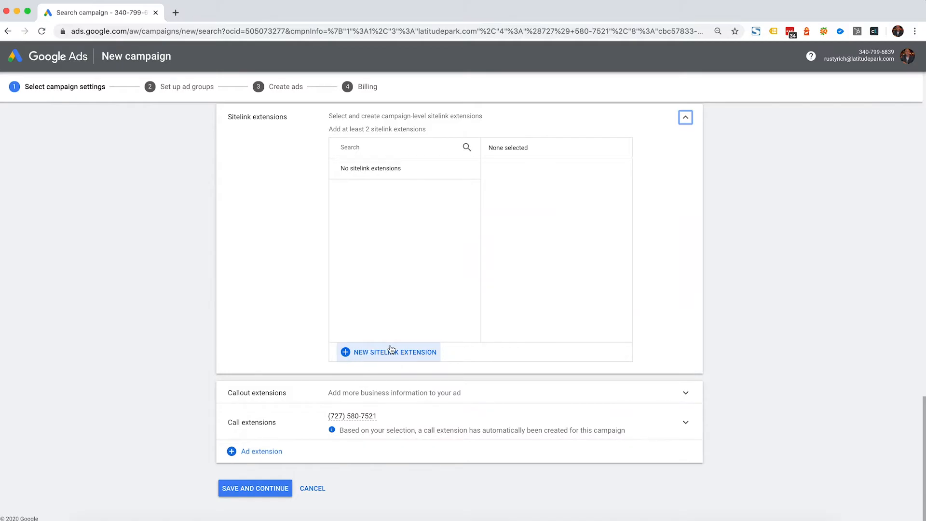
left_click(359, 392)
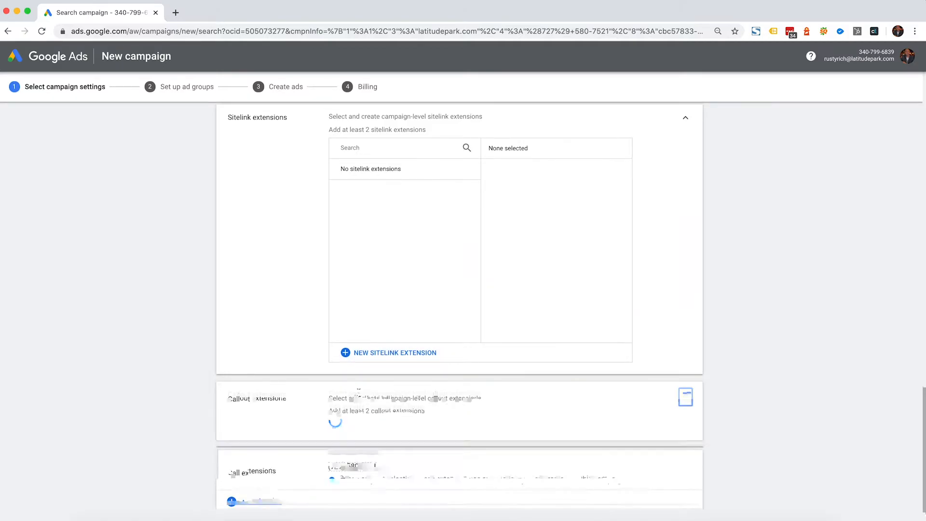
scroll(629, 373, "down", 5)
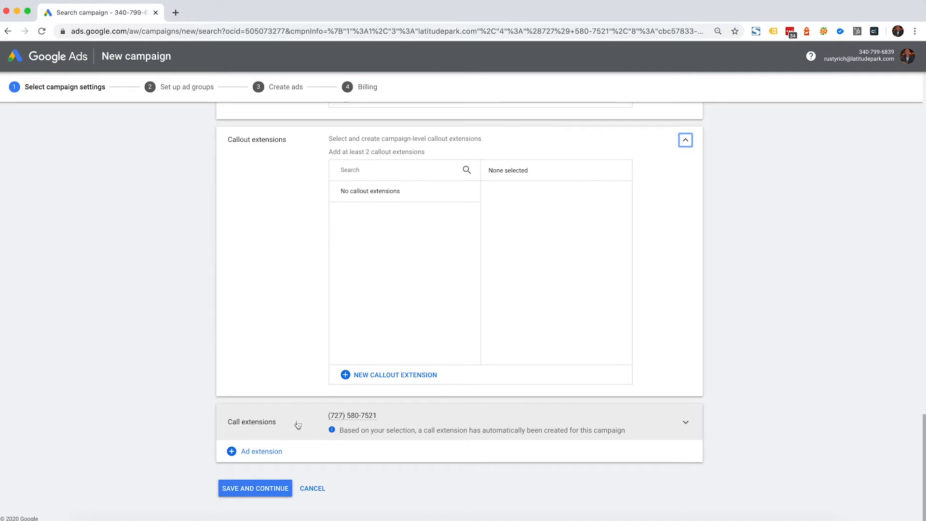
mouse_move(339, 429)
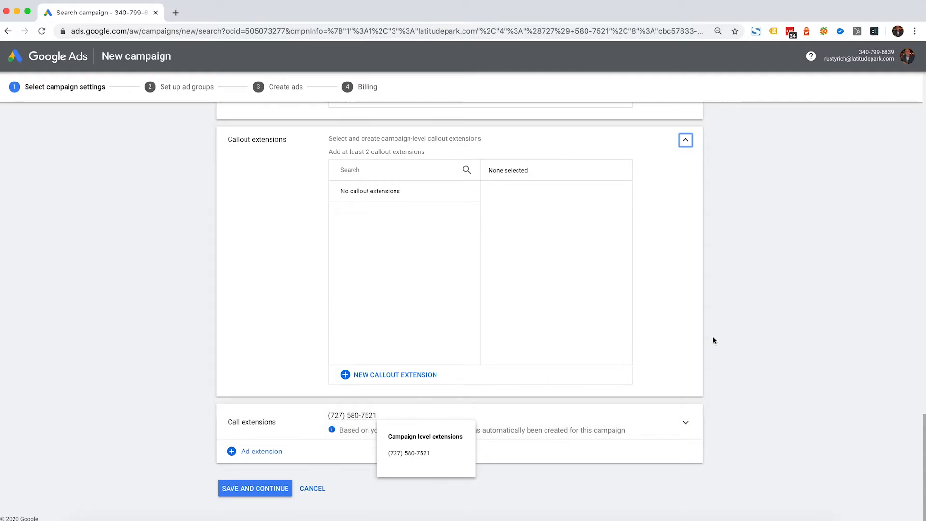
left_click(735, 334)
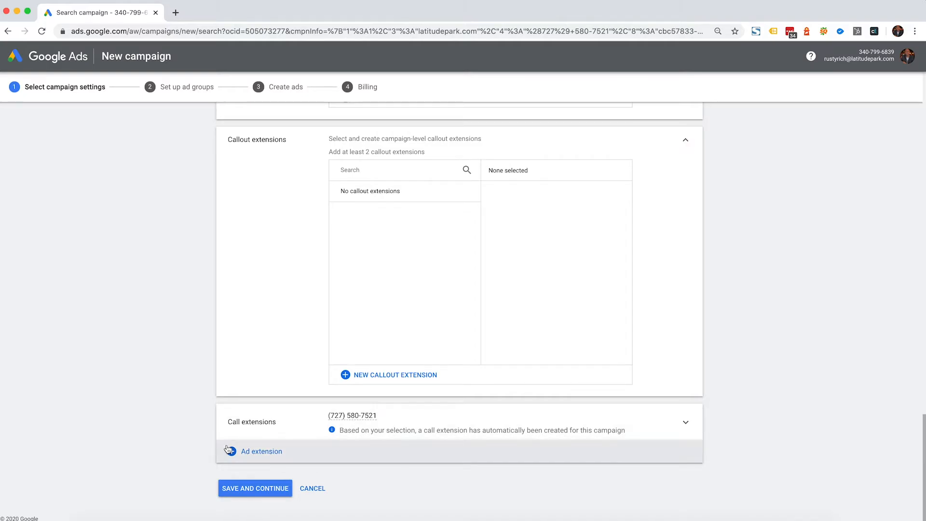
left_click(252, 452)
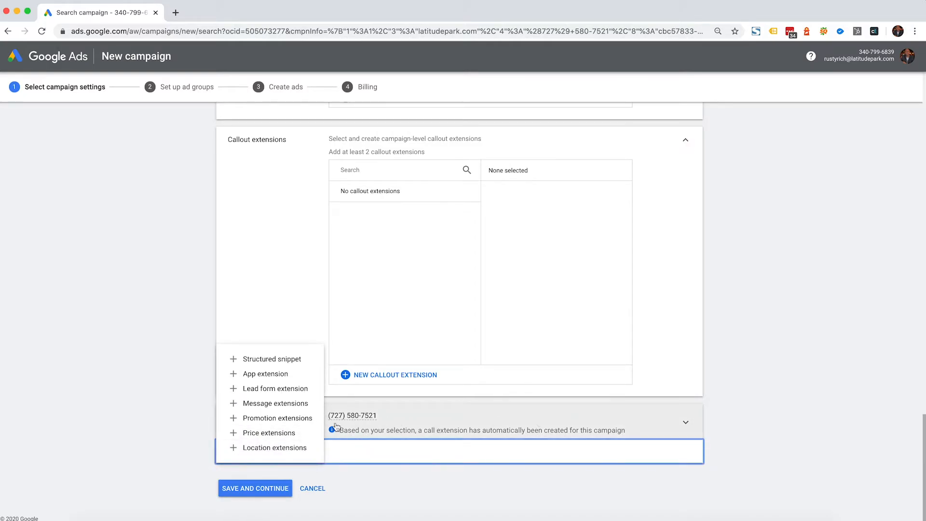
Add the location extension type to the campaign and start creating a location extension.
left_click(269, 449)
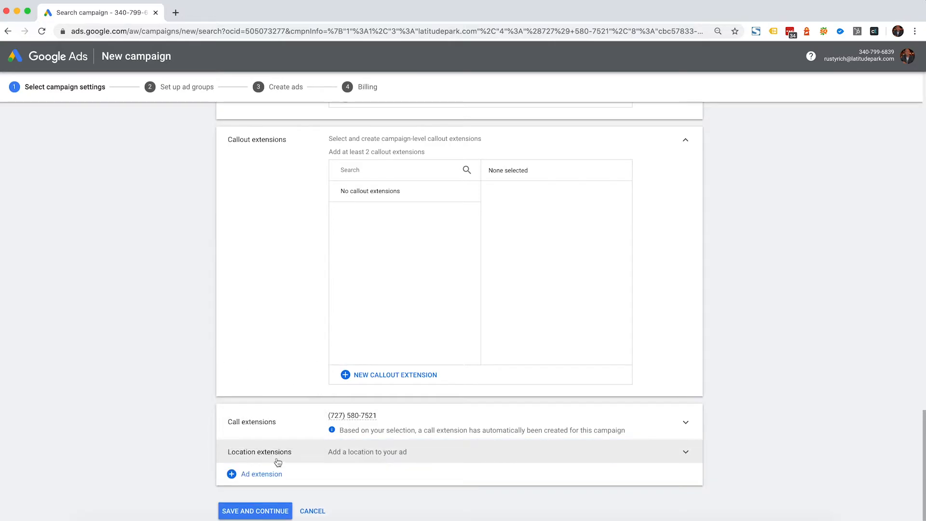
scroll(395, 461, "down", 1)
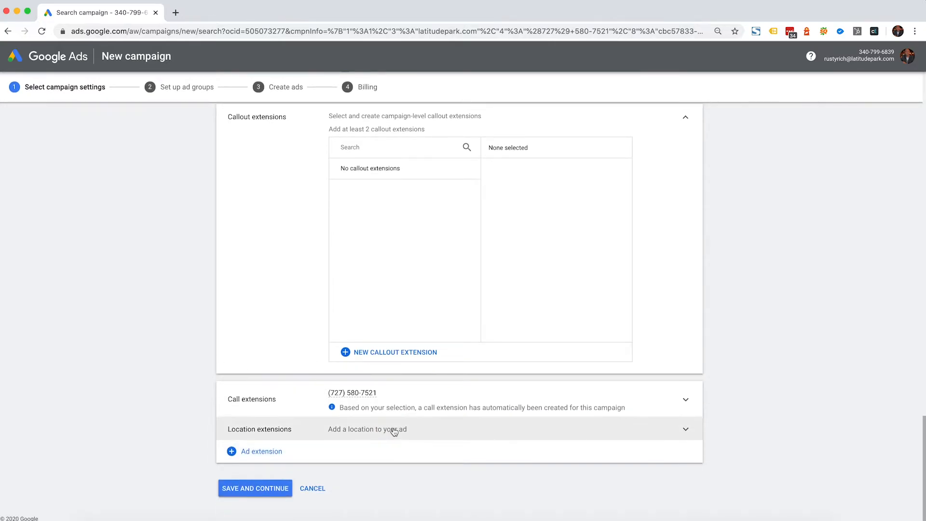
left_click(392, 429)
left_click(391, 454)
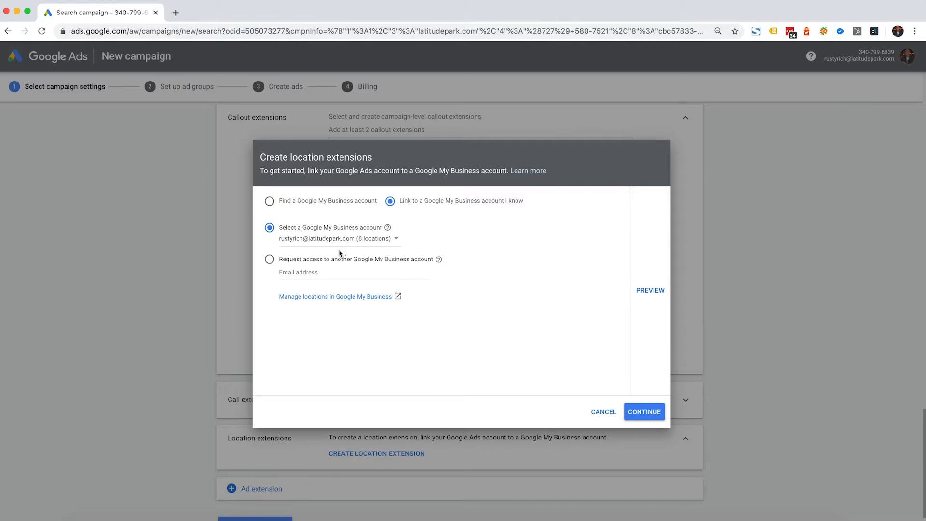
Search for a Google My Business account to link, using the terms "pizza" and "pizza hut".
left_click(270, 202)
left_click(282, 228)
type("pizza")
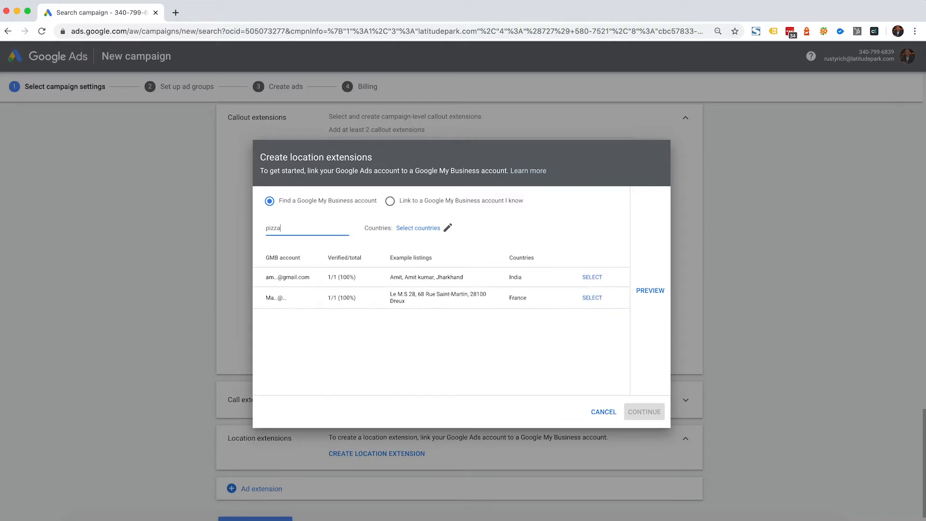
key("BackSpace")
key("BackSpace")
key("BackSpace")
key("BackSpace")
key("BackSpace")
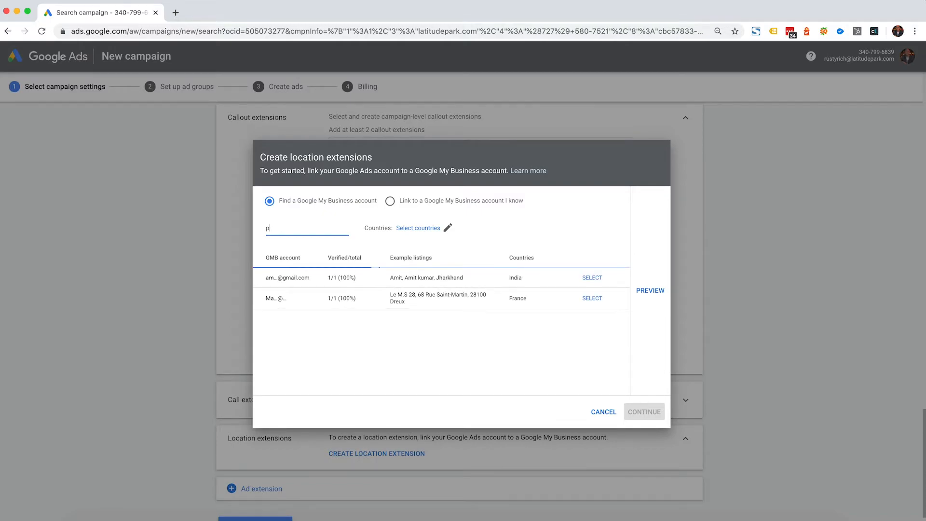
type("pizza hut")
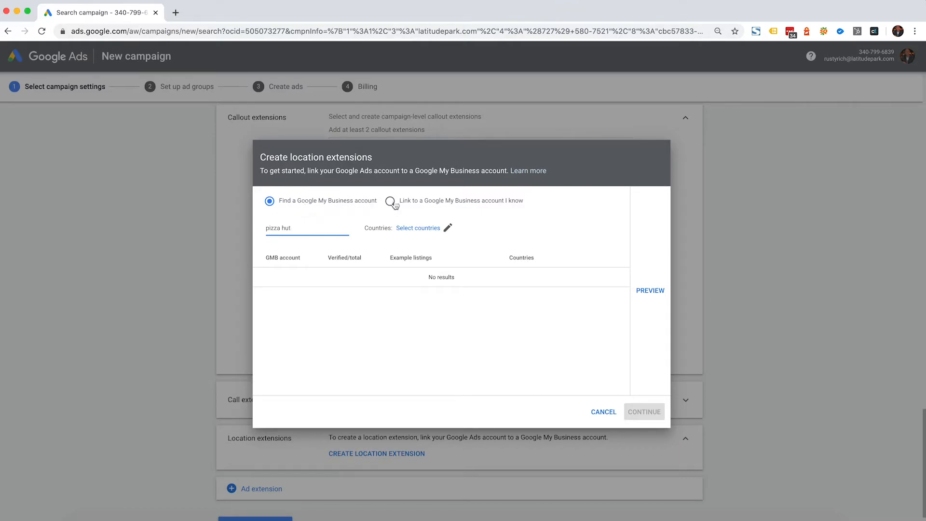
Limit the Google My Business account search to the United States and search for "pizza hut" again.
left_click(406, 230)
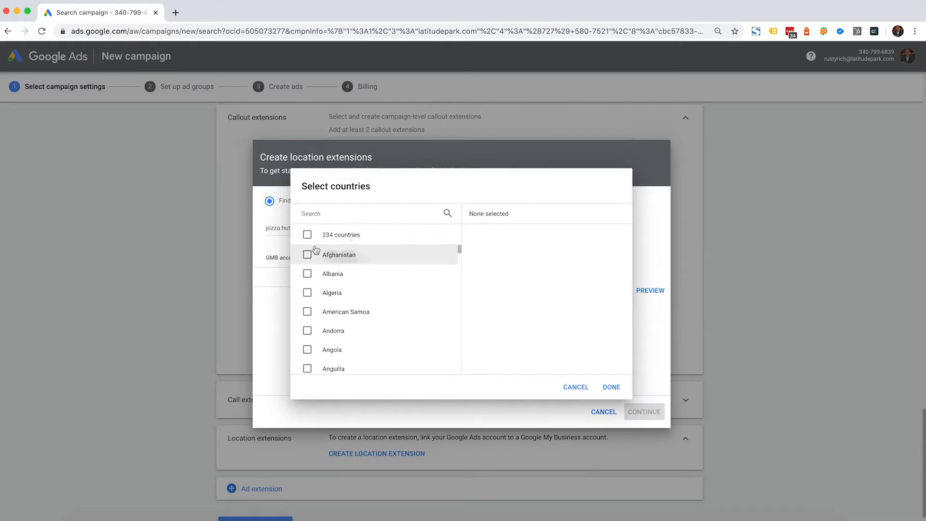
left_click(336, 220)
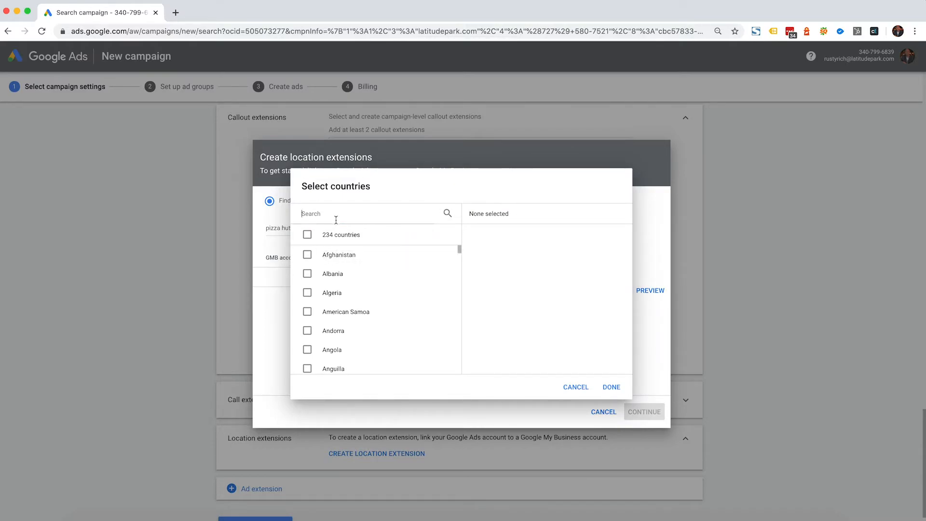
type("unit")
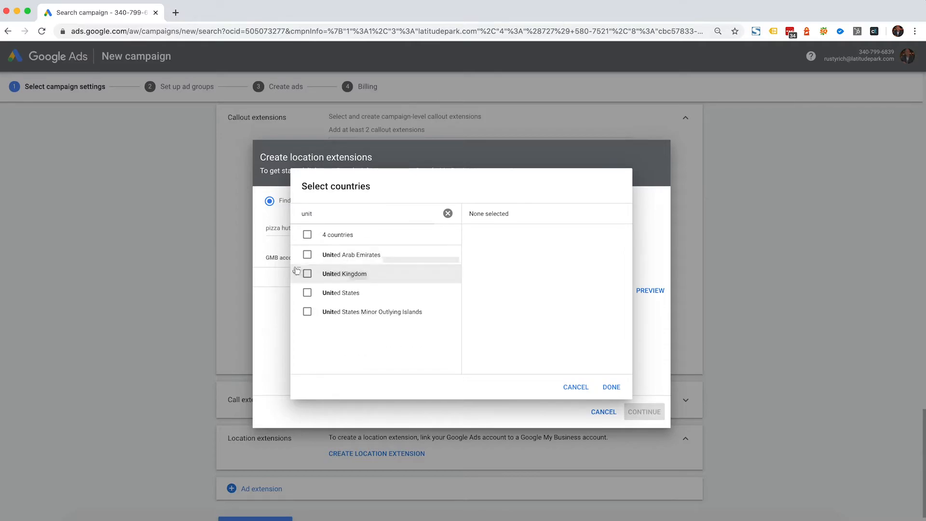
left_click(307, 292)
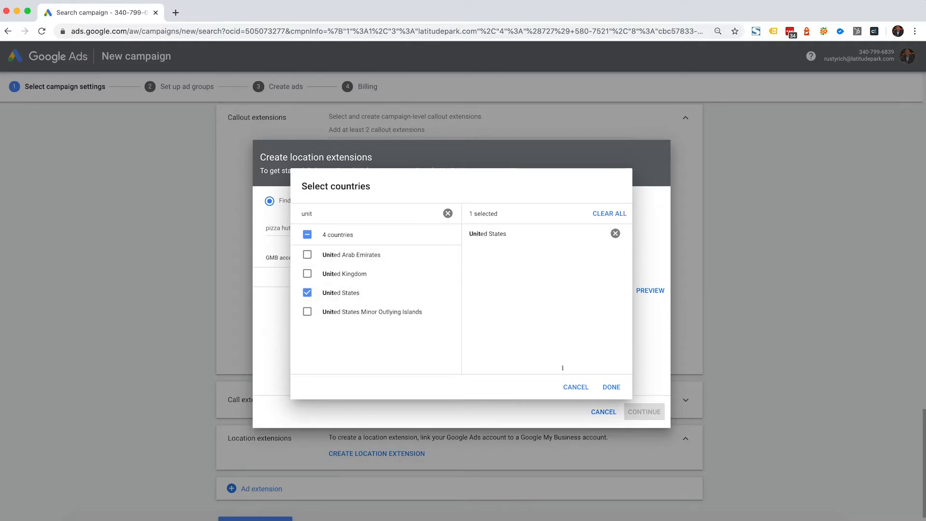
left_click(611, 387)
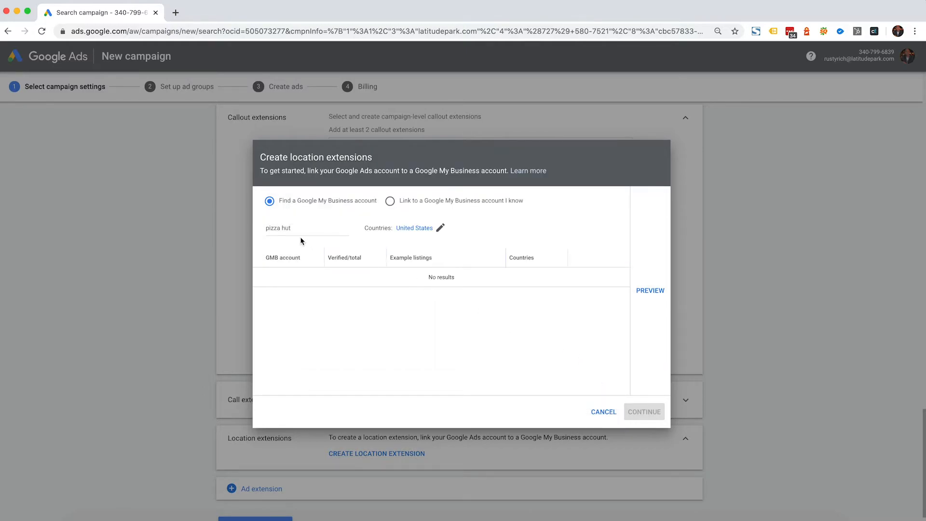
left_click_drag(302, 225, 237, 229)
type("pizza hut")
Review the locations that would sync from the already known Google My Business account, and cancel the location extension.
left_click(389, 200)
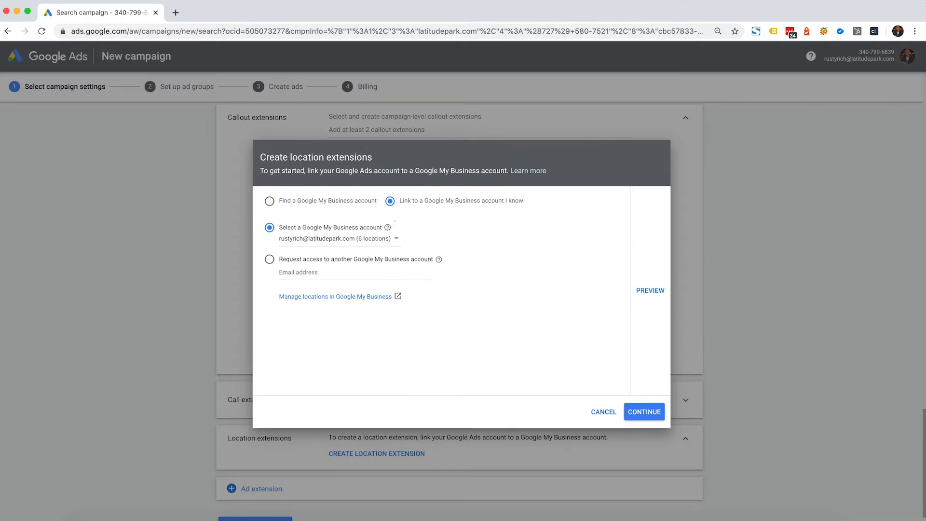
left_click(395, 239)
left_click(393, 256)
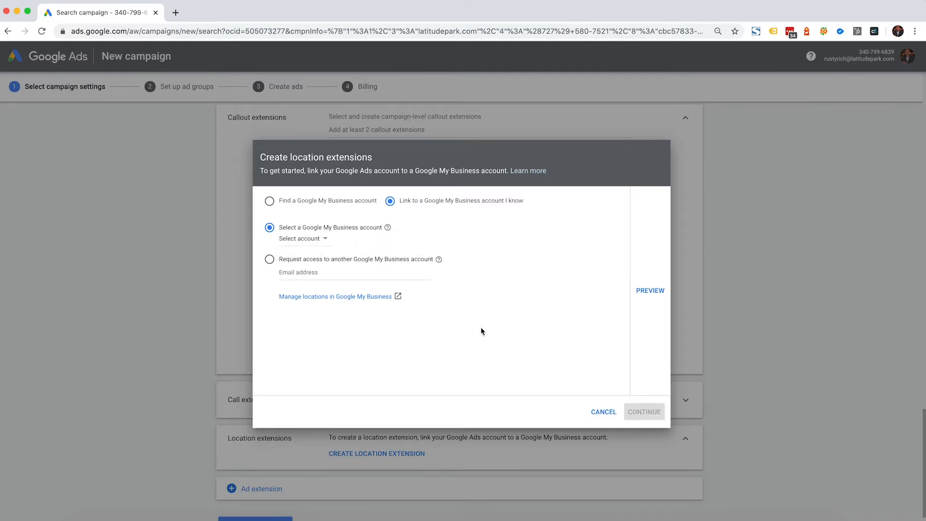
left_click(282, 242)
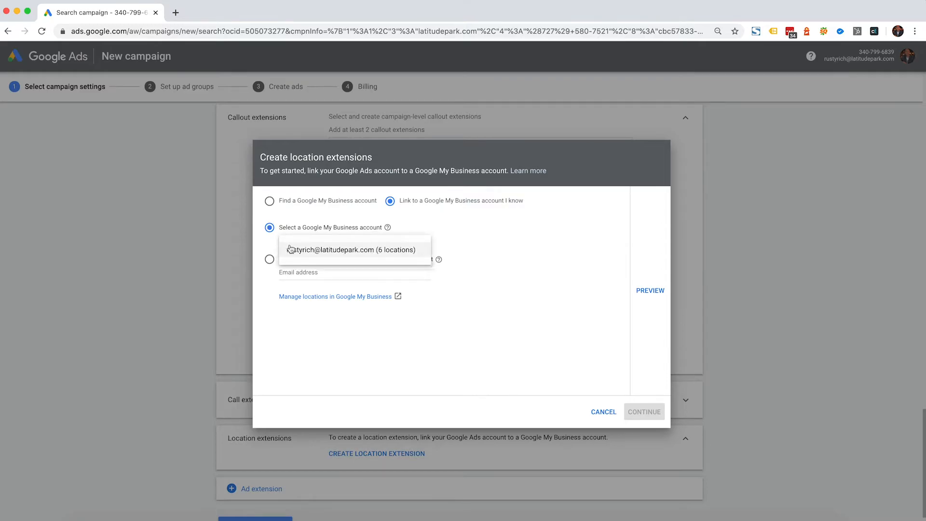
left_click(381, 247)
left_click(665, 410)
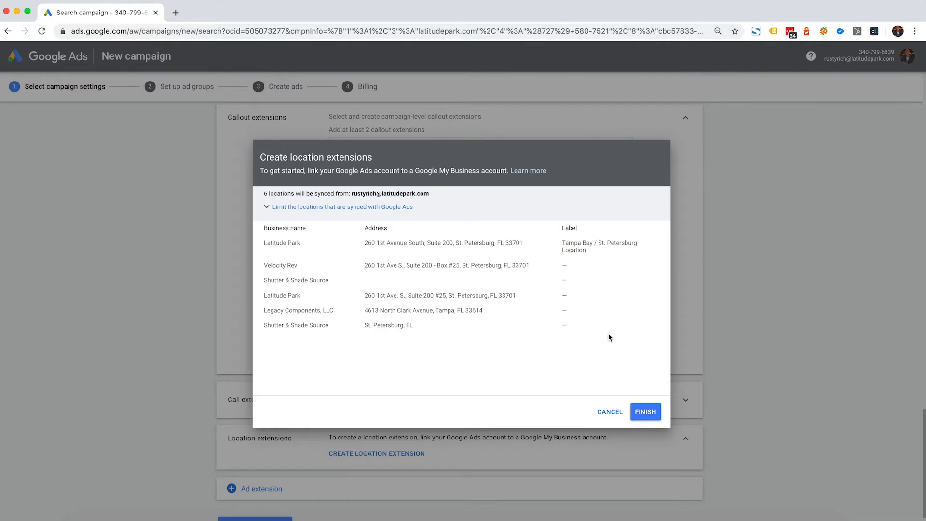
left_click(609, 412)
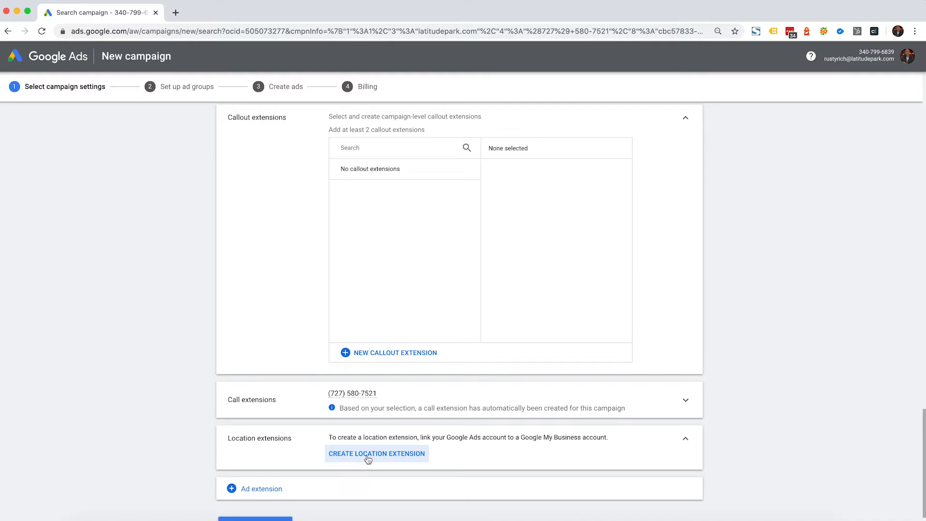
Save the campaign settings and continue to the ad group setup.
scroll(443, 436, "down", 2)
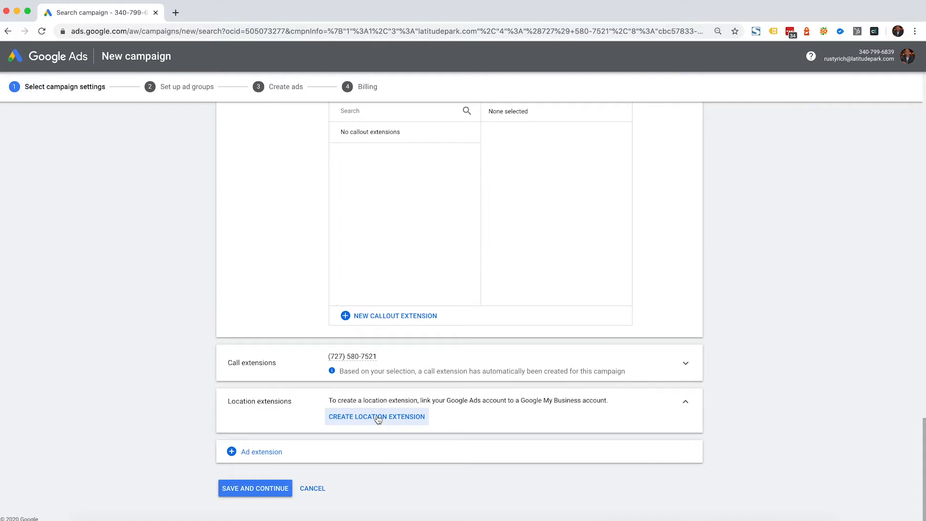
left_click(269, 489)
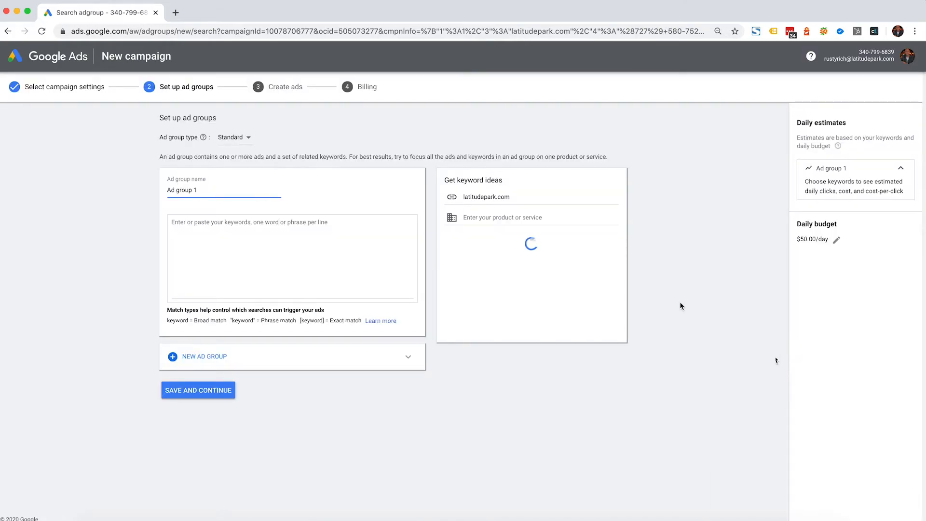
Add the suggested keywords seo services, seo marketing, seo company, seo agency, seo optimization, web design company and seo to the ad group.
left_click_drag(203, 190, 167, 191)
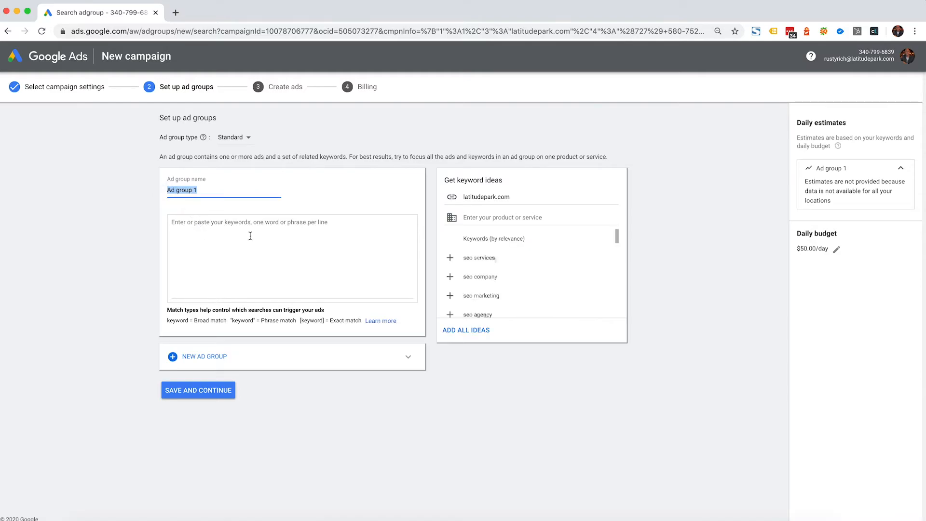
left_click(491, 195)
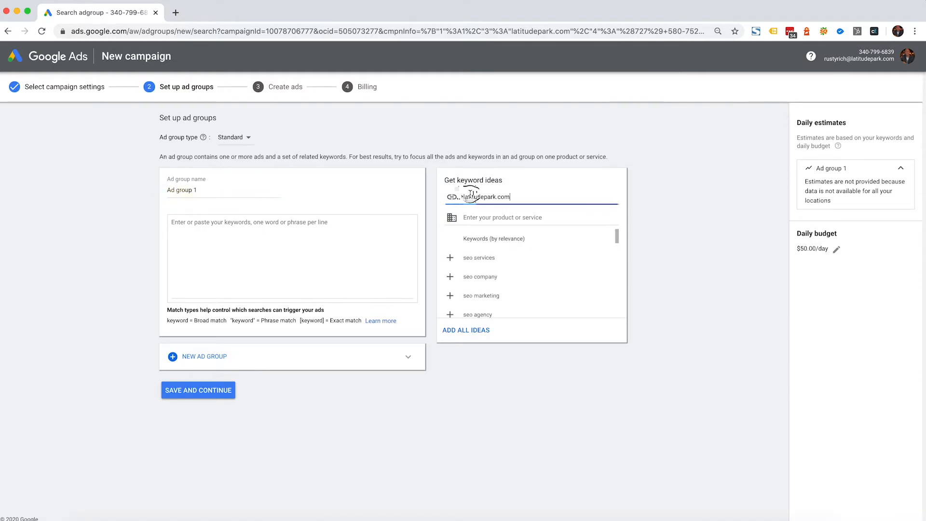
left_click_drag(512, 197, 453, 196)
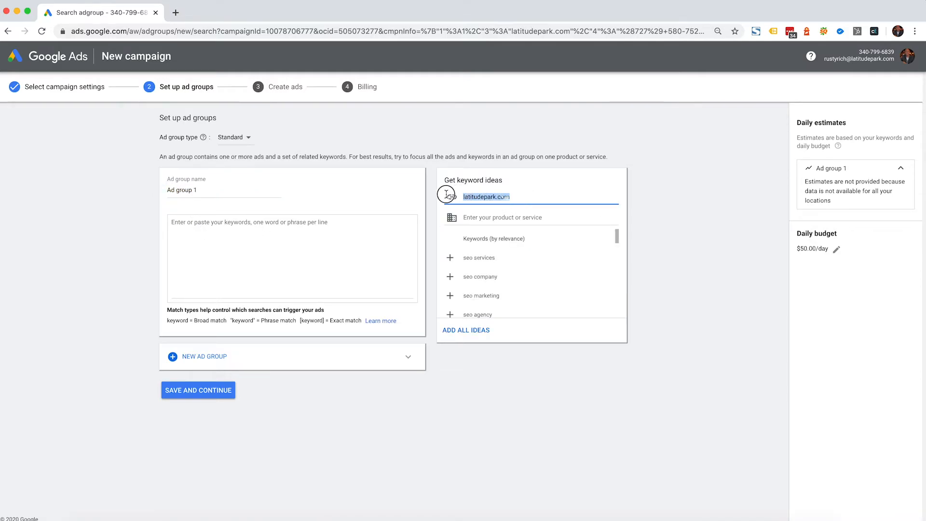
left_click(465, 256)
left_click(477, 276)
left_click(477, 265)
left_click(476, 258)
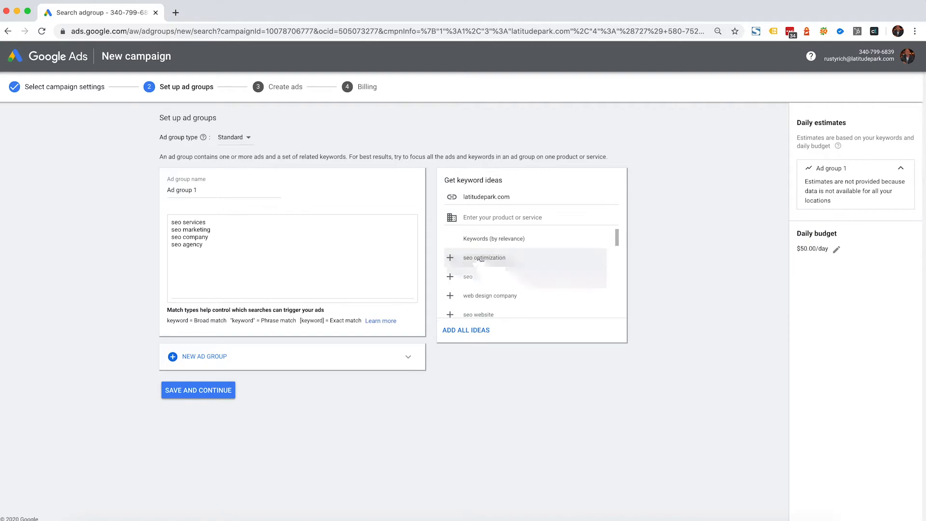
left_click(477, 258)
left_click(477, 276)
left_click(471, 263)
left_click(472, 269)
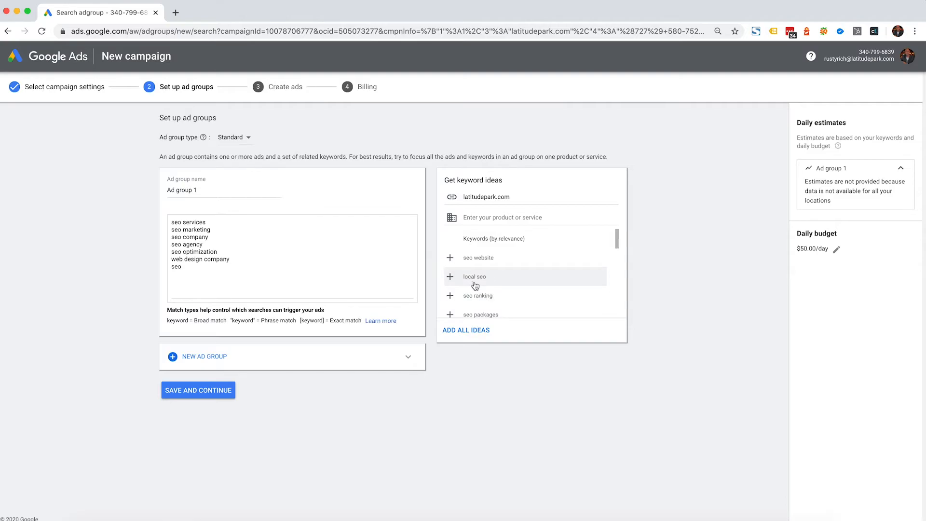
scroll(476, 294, "down", 1)
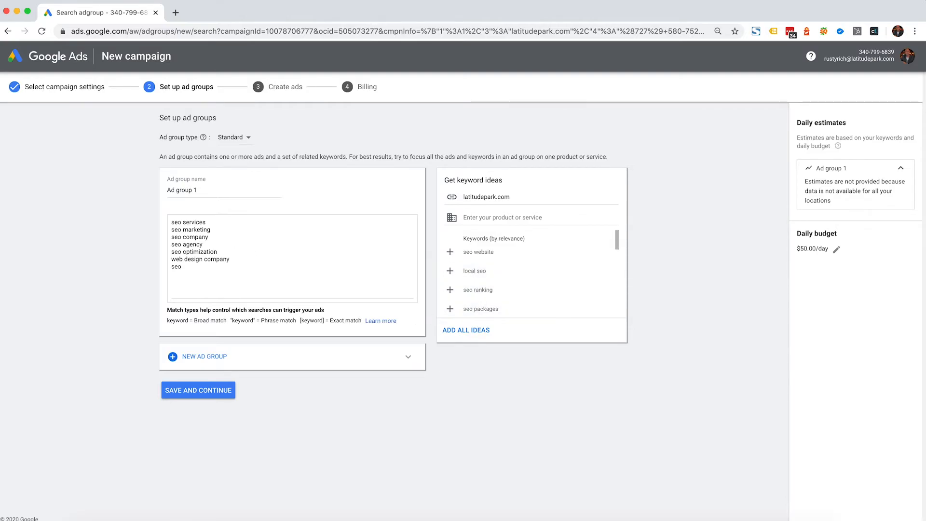
Try phrase-match quotation marks on the keyword "web design company" and restore the plain keyword.
left_click_drag(185, 271, 155, 217)
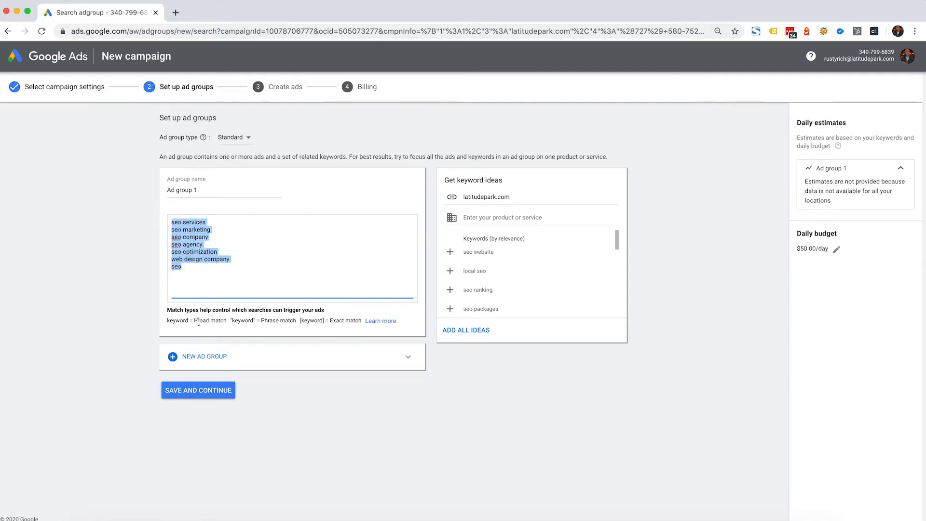
left_click(186, 268)
left_click_drag(186, 268, 174, 269)
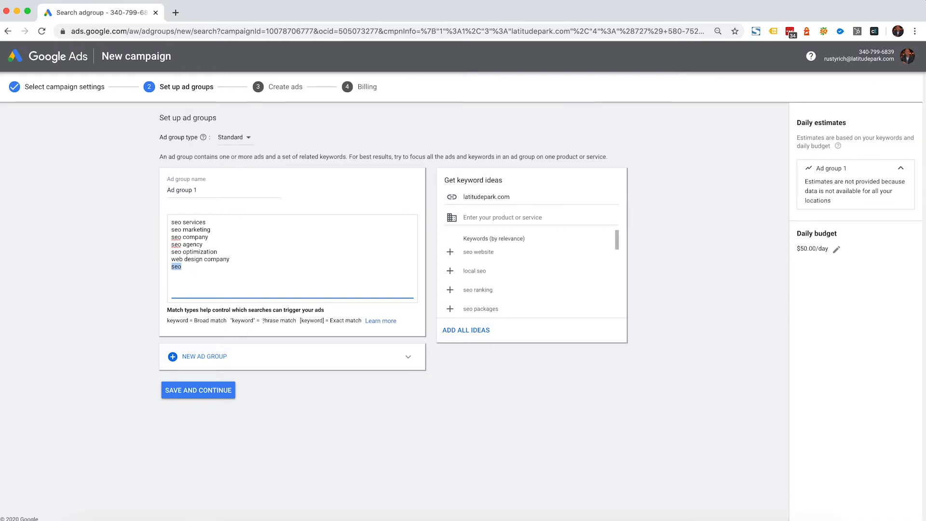
left_click(171, 262)
type("\"")
left_click(232, 260)
left_click(174, 259)
key("BackSpace")
Save the ad group and continue to ad creation, looking over the text ad and responsive search ad slots.
left_click(192, 390)
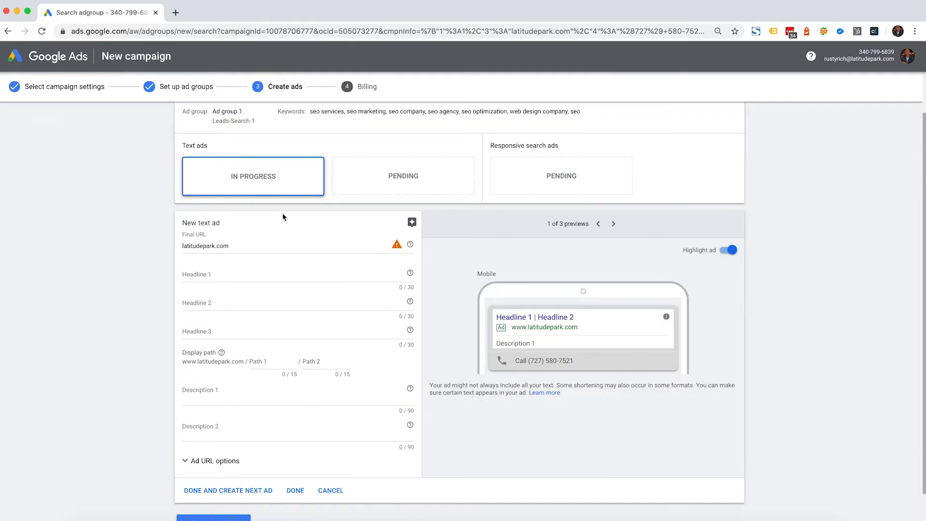
scroll(271, 281, "up", 2)
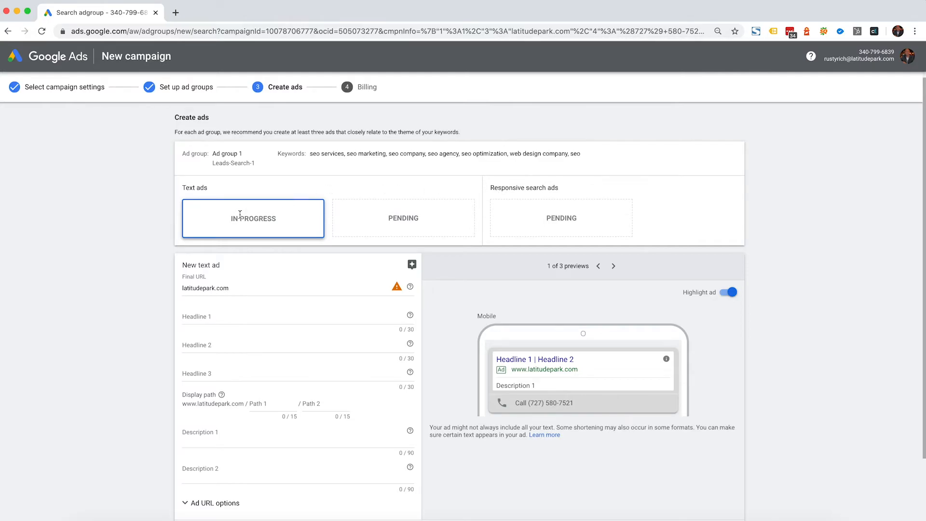
scroll(228, 319, "down", 2)
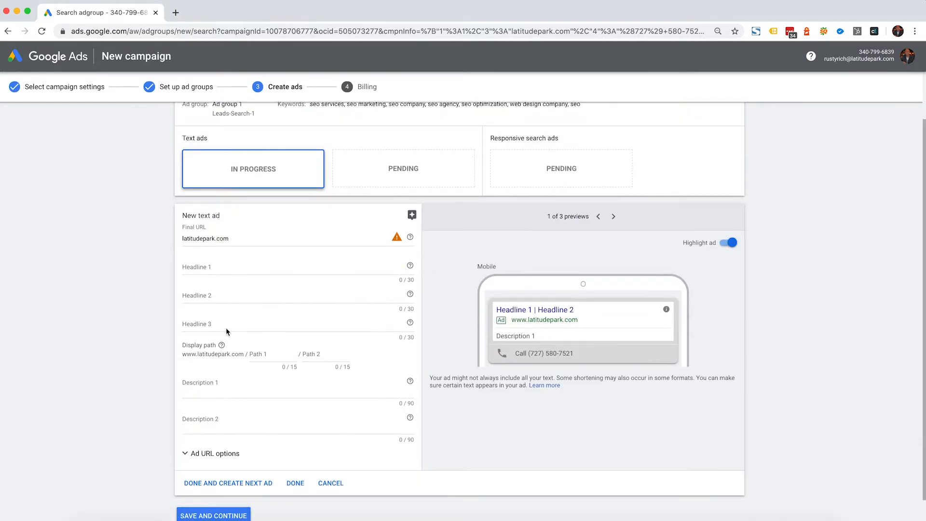
scroll(453, 222, "up", 1)
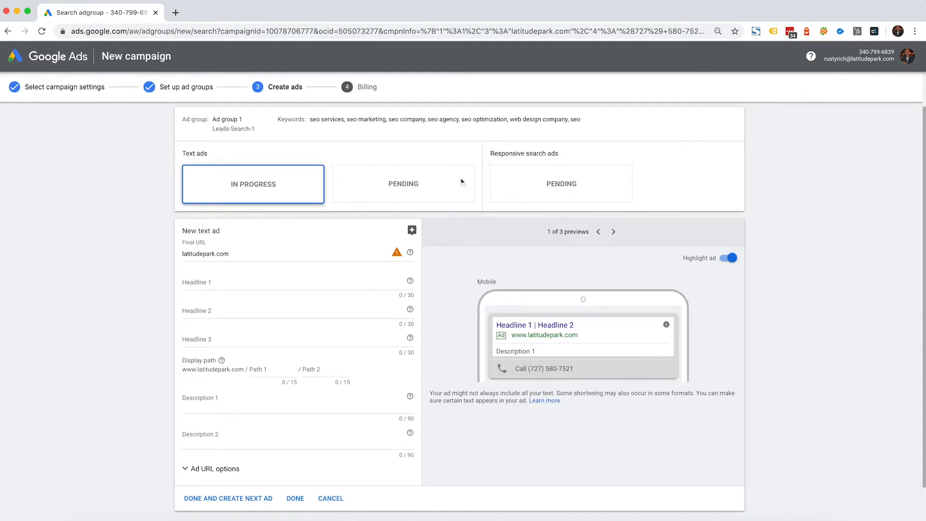
left_click_drag(208, 153, 180, 160)
left_click_drag(517, 153, 555, 152)
Fill in the new text ad's Headline 1 as "Latitude Park" and Headline 2 as "Professional SEO Services".
left_click(275, 281)
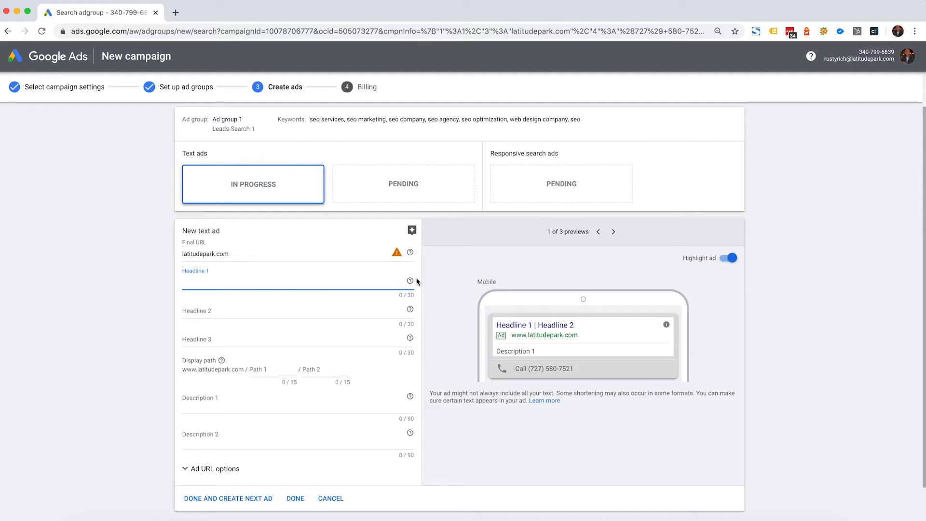
type("Latitudep")
key("BackSpace")
type("Park")
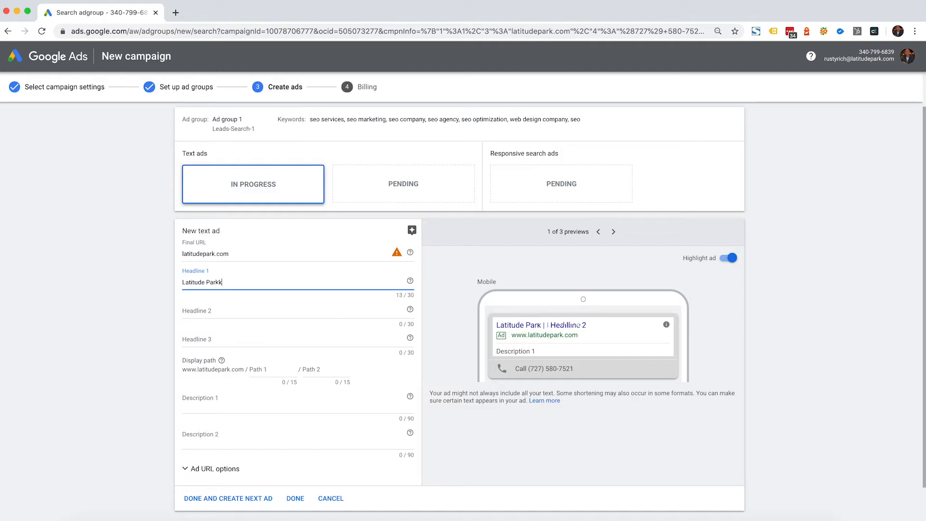
key("Tab")
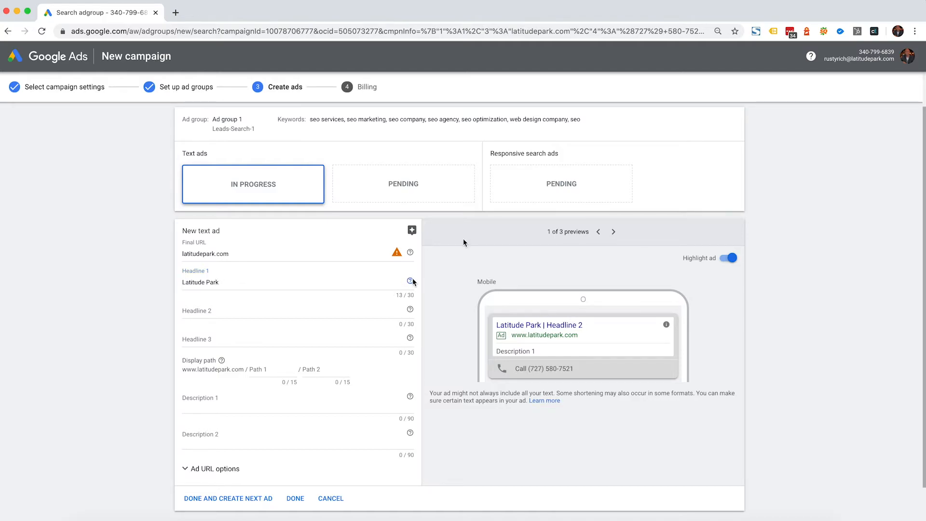
left_click(310, 307)
type("Profession")
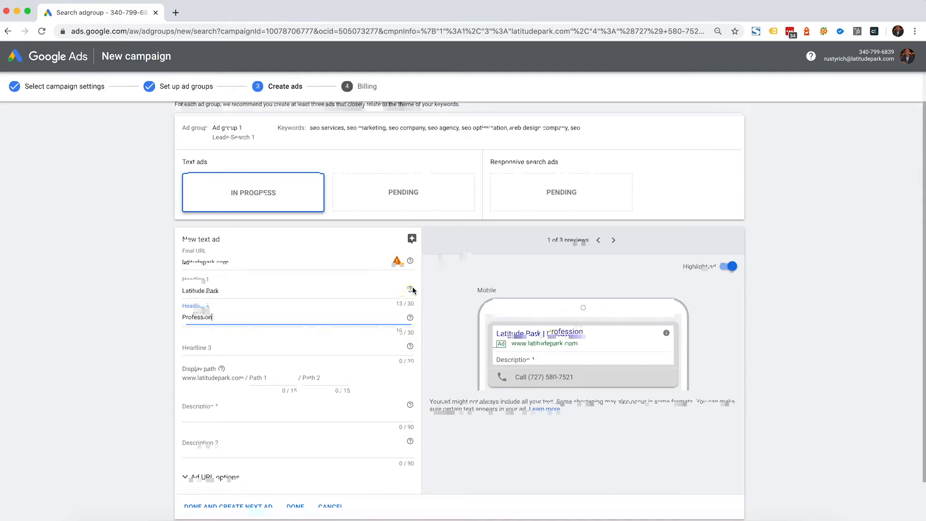
type("al SeEO Services")
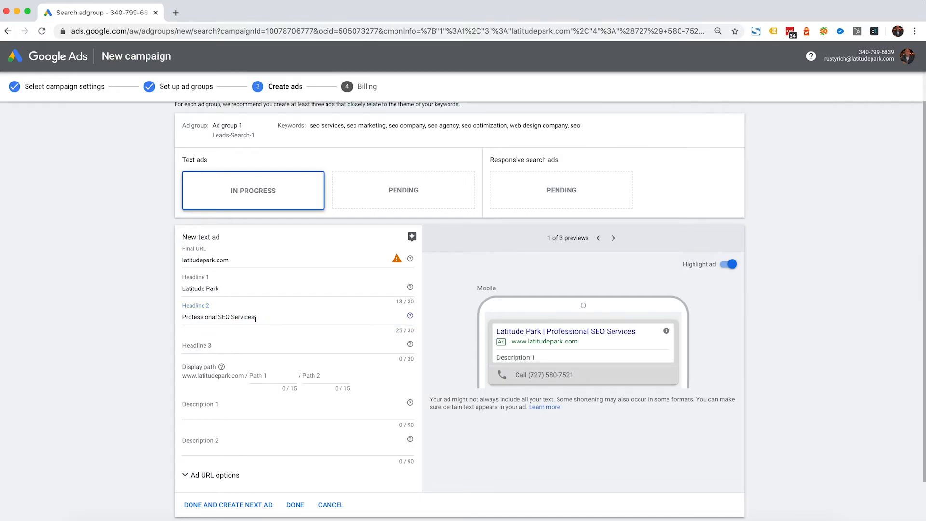
Fill in the text ad's Headline 3 as "#1 On Google".
left_click(275, 349)
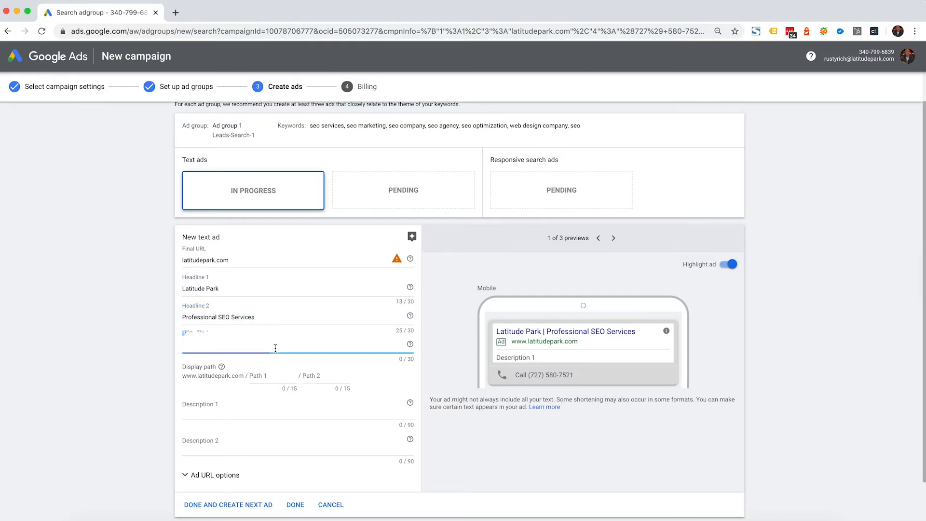
type("#1 On Google")
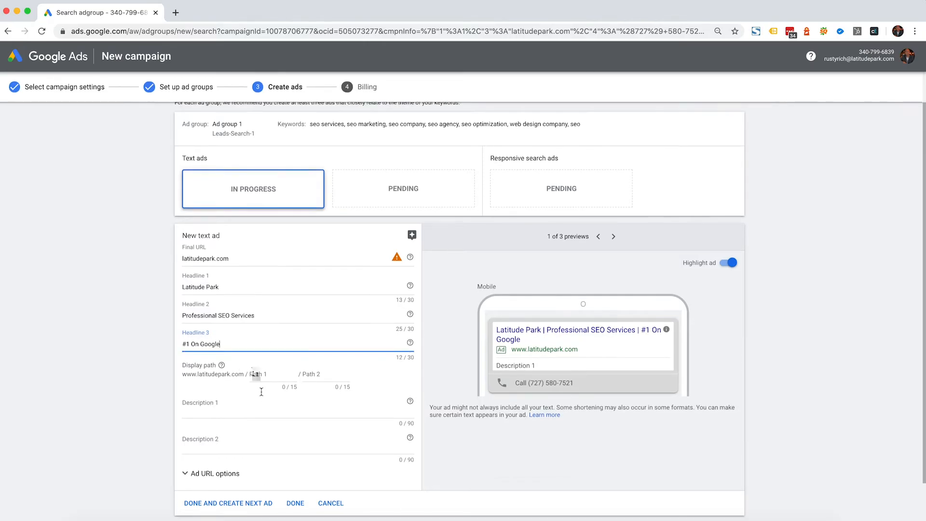
scroll(261, 391, "down", 2)
left_click(253, 359)
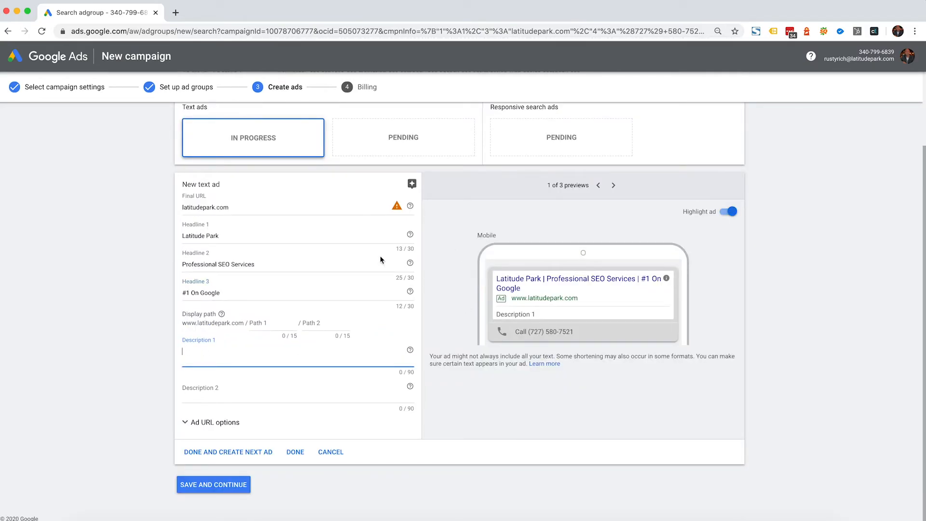
left_click_drag(230, 264, 218, 264)
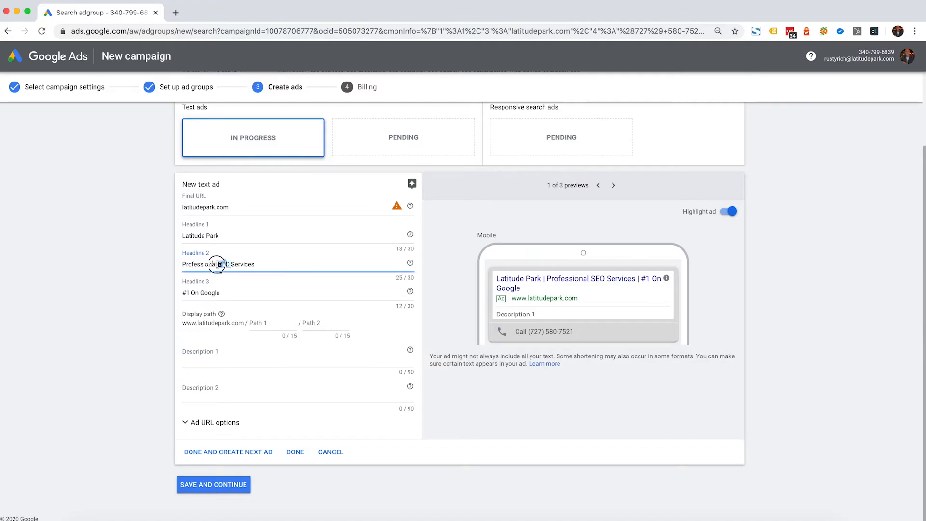
left_click_drag(254, 383, 404, 206)
left_click(397, 208)
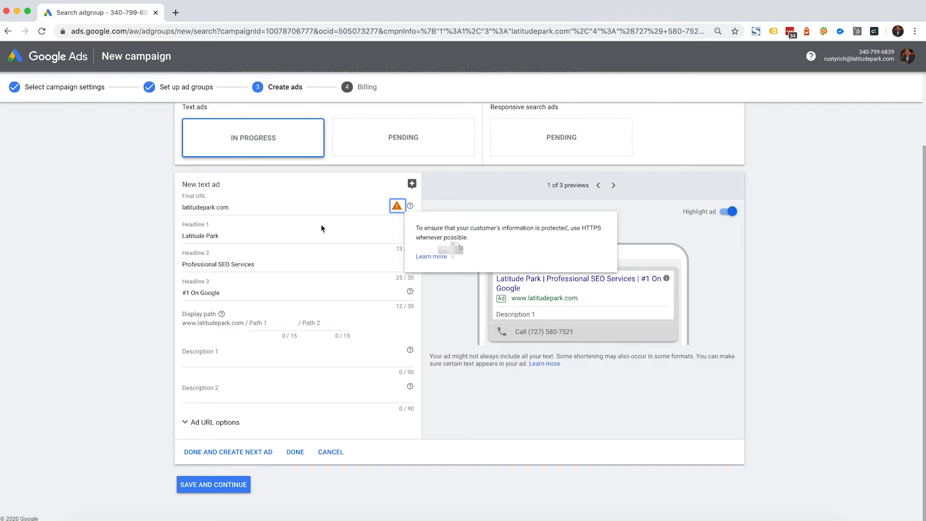
left_click(184, 209)
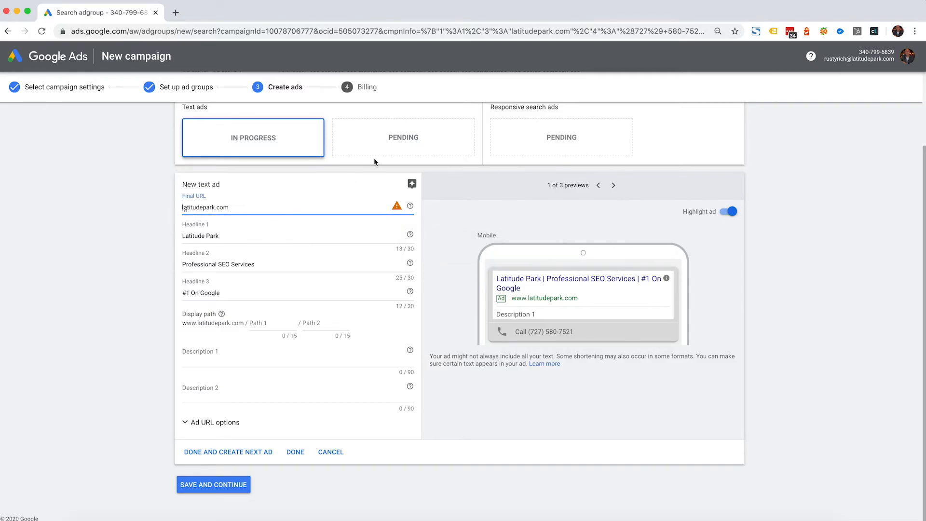
type("https://")
Fill in the text ad's Description 1 as "We Are A Professional SEO Company Providing SEO Services.".
left_click(223, 362)
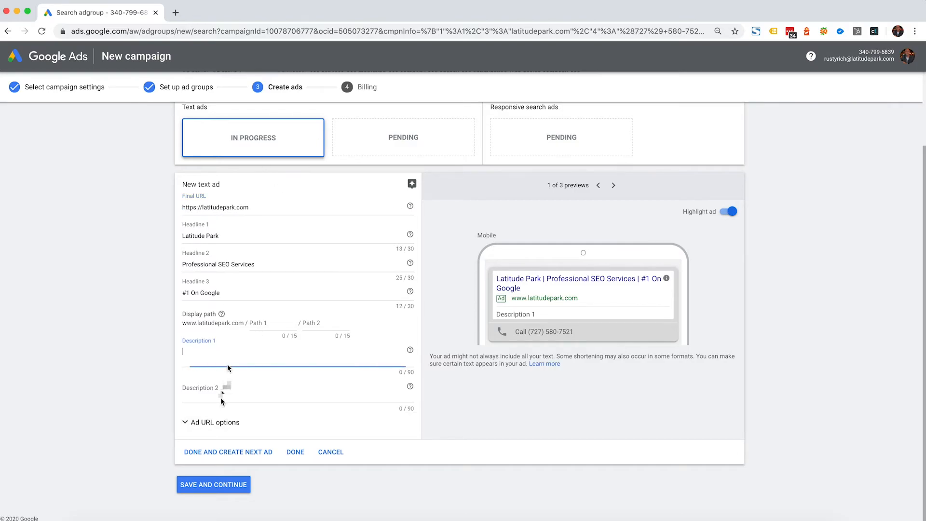
type("We")
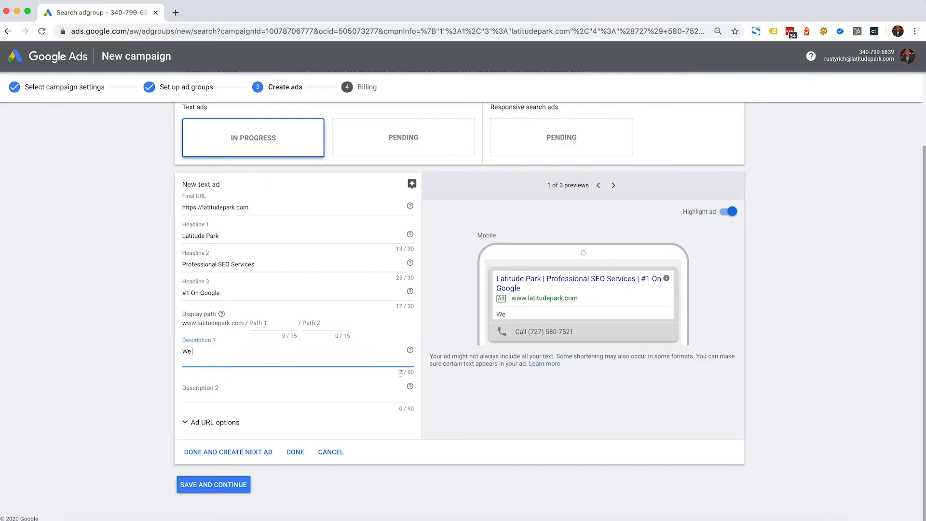
type(" Are A Professional SEO")
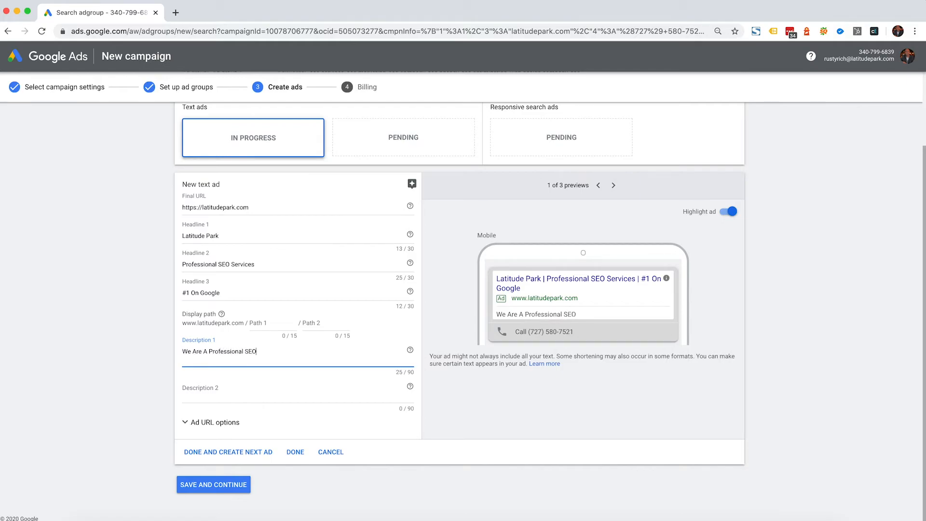
type(" Company Providing")
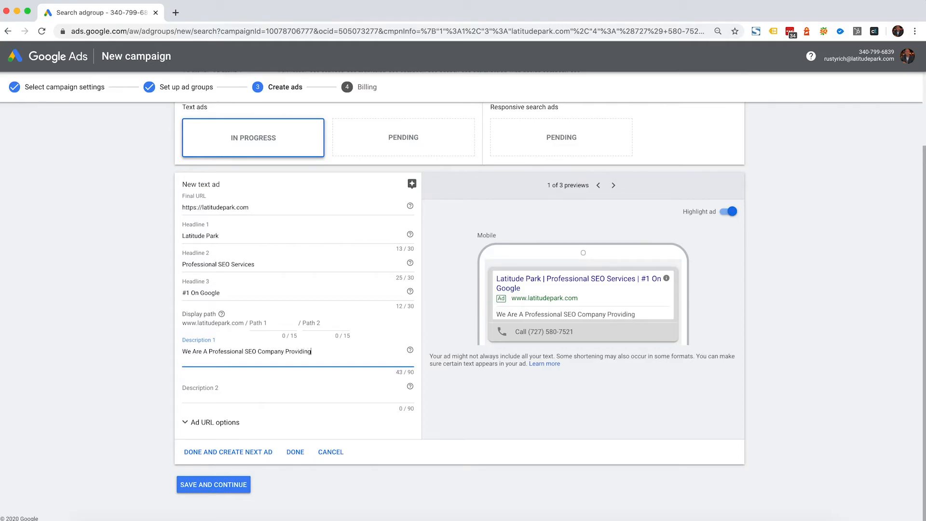
type(" SEO")
type(" Service")
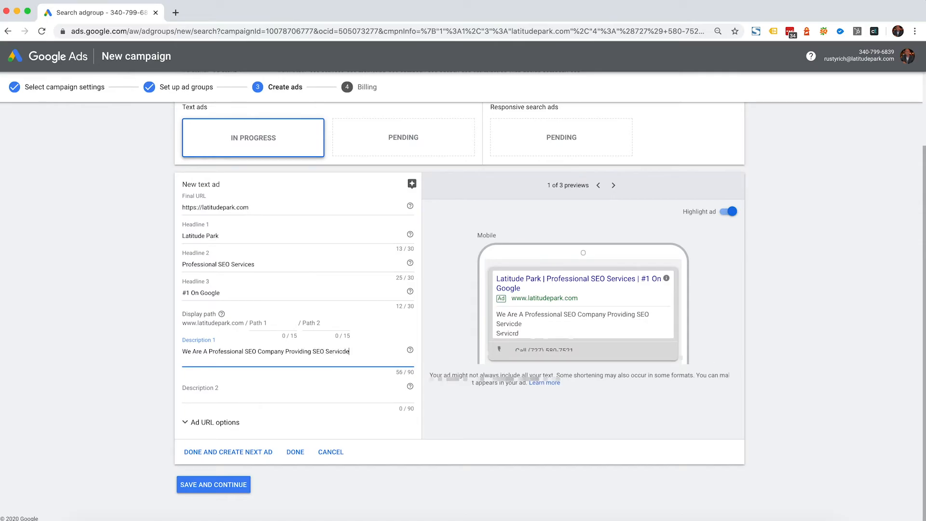
type("s.")
key("Tab")
Fill in the text ad's Description 2 as "Over 20 Years of SEO Work. Great Client Testimonials. Call Us Today!".
left_click(228, 394)
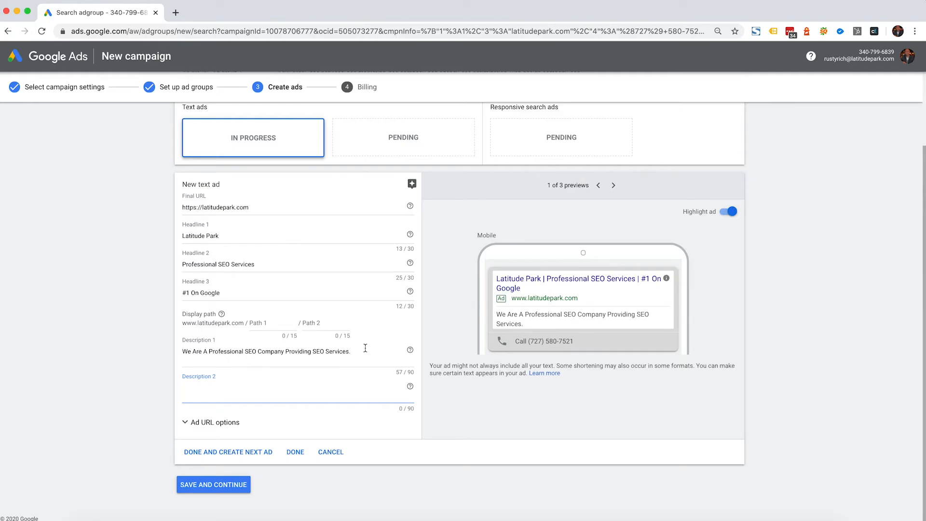
type("Over 20 Years of SEO Work")
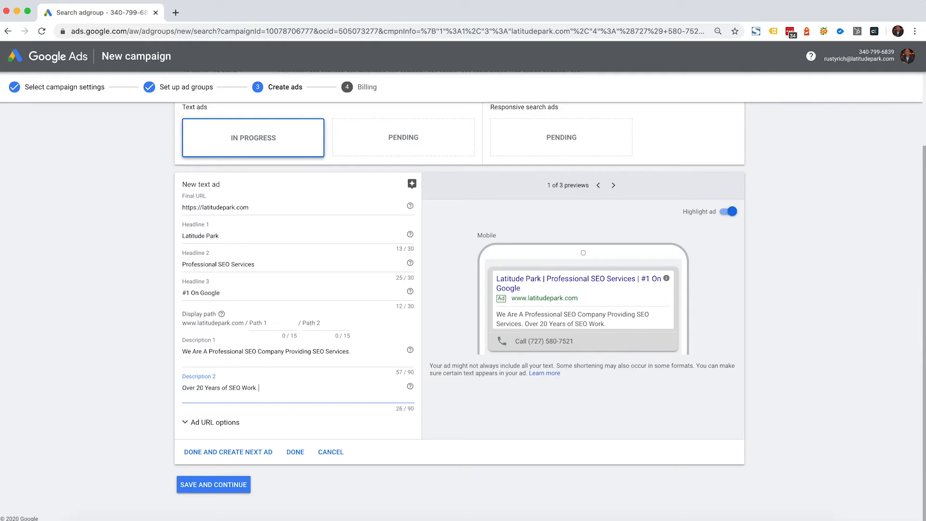
type(". Client Testimonials")
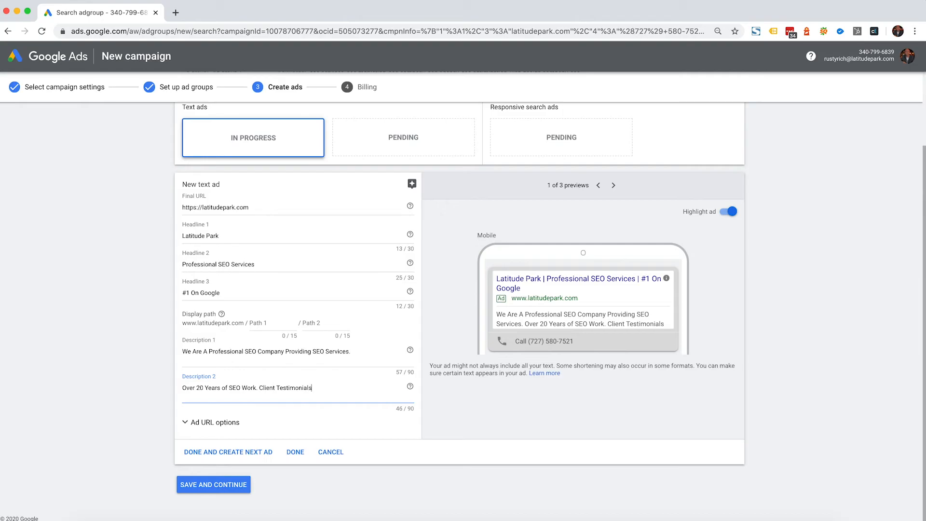
type(". Ca")
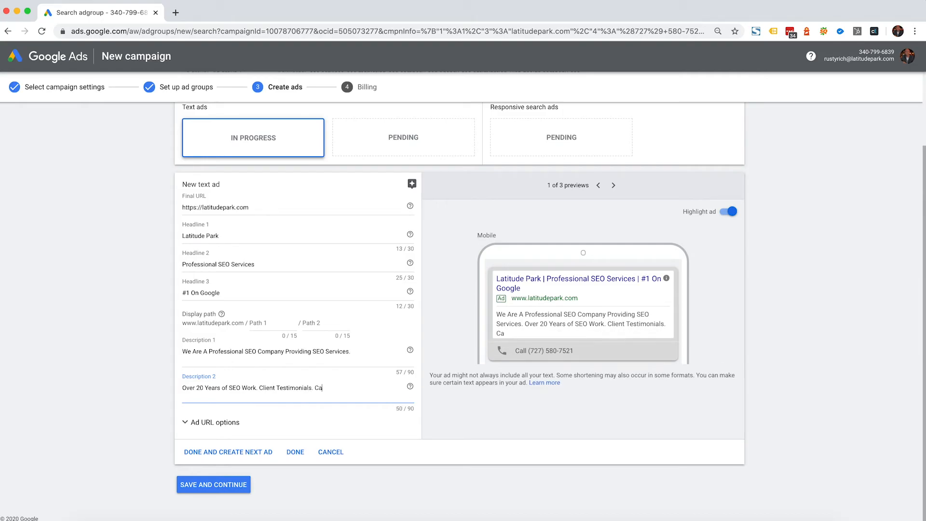
type("ll US Today")
left_click(260, 387)
type("Great")
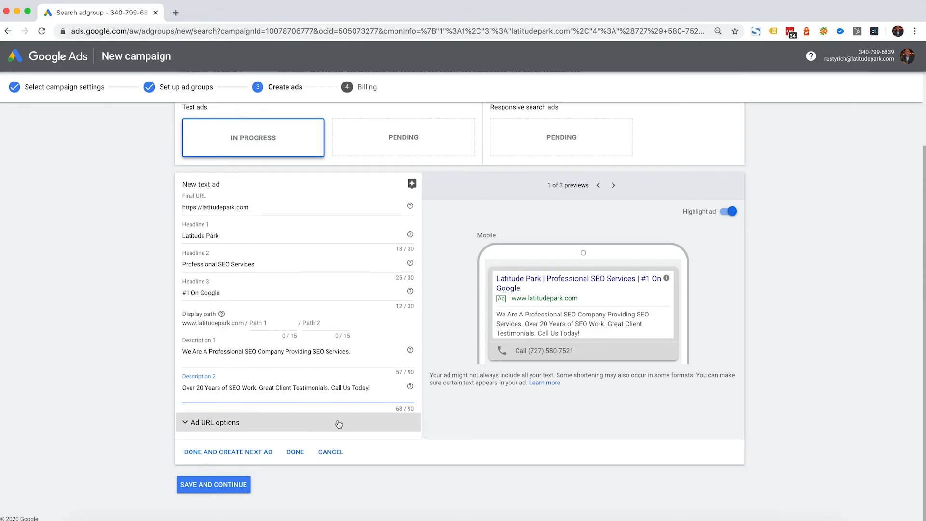
Look over the Ad URL options, leave them empty, and finish the text ad.
left_click(251, 427)
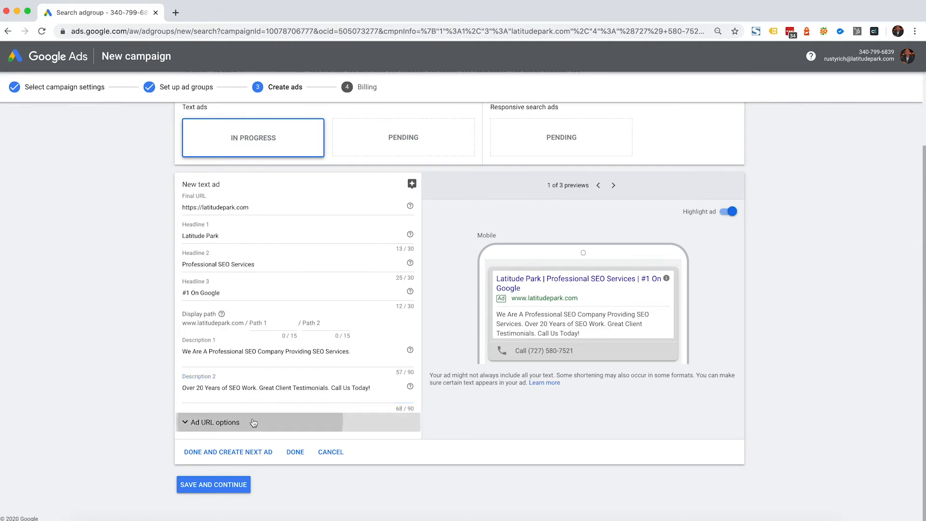
scroll(300, 424, "down", 3)
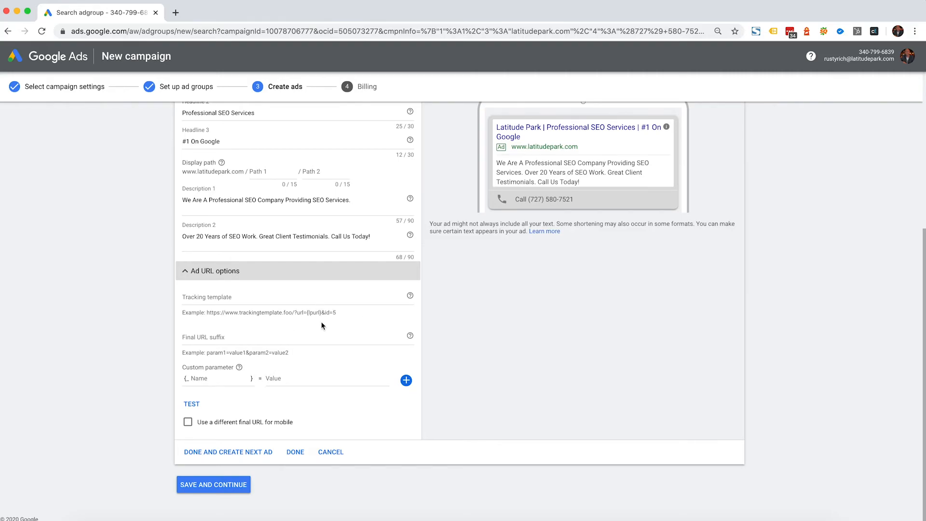
left_click(184, 273)
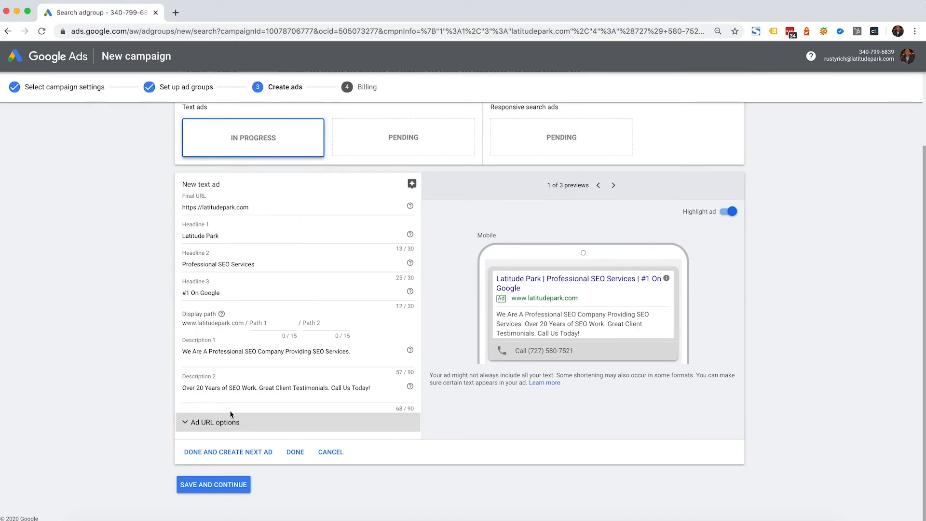
left_click(295, 454)
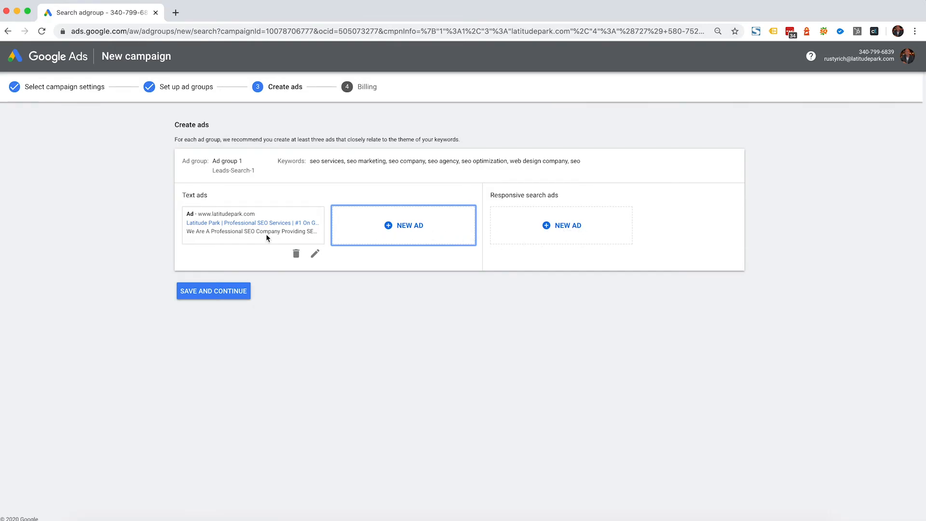
Open a new responsive search ad to examine its headline and description fields, and cancel it.
left_click(551, 227)
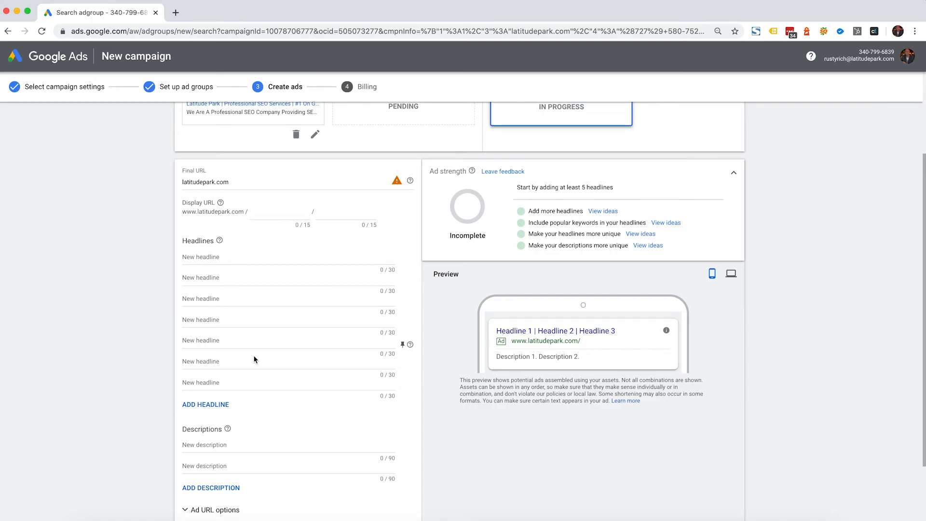
scroll(255, 354, "down", 2)
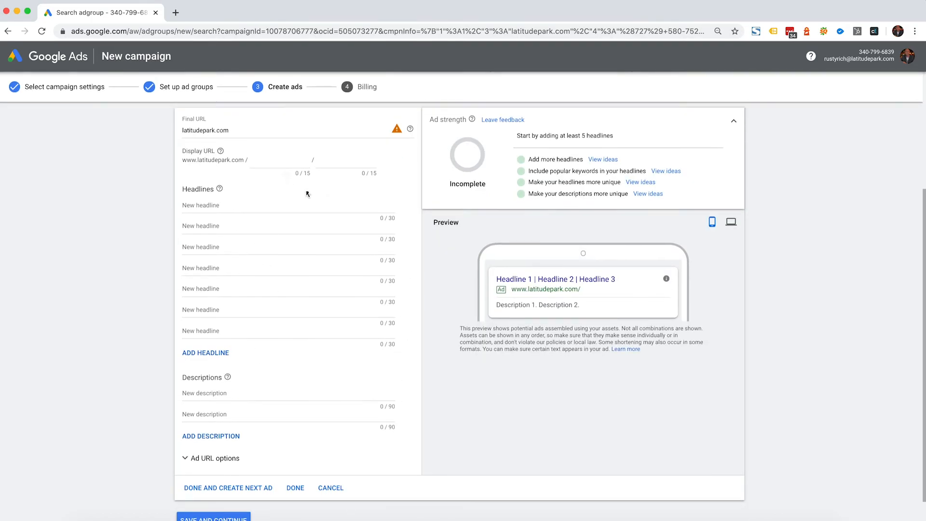
scroll(307, 193, "down", 1)
scroll(250, 212, "up", 4)
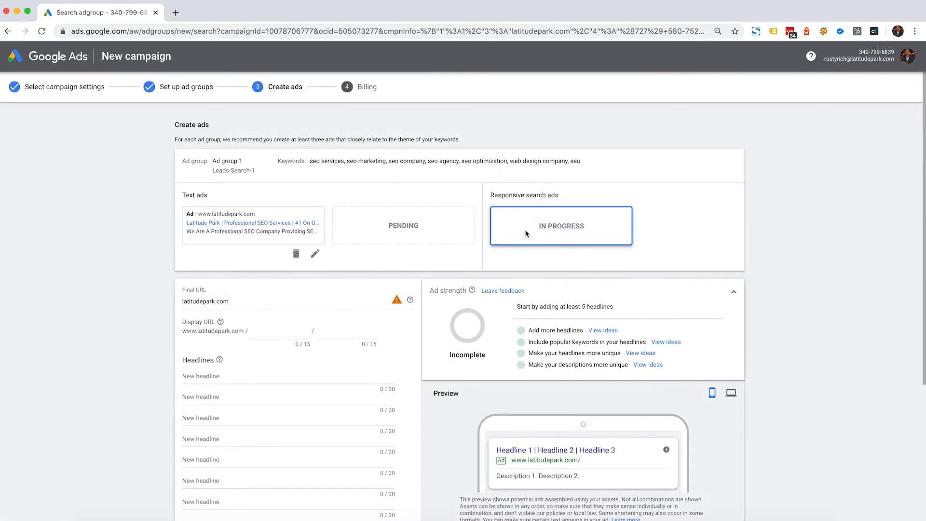
scroll(309, 395, "down", 5)
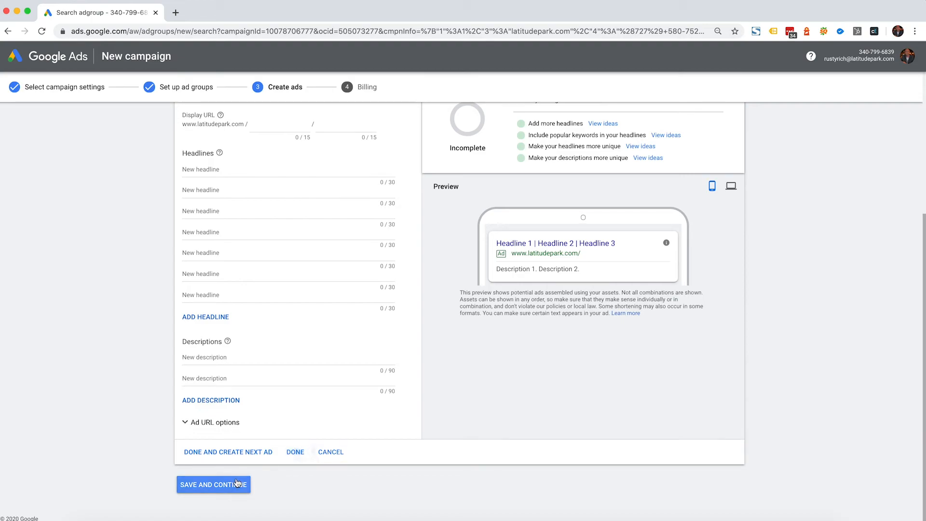
left_click(324, 451)
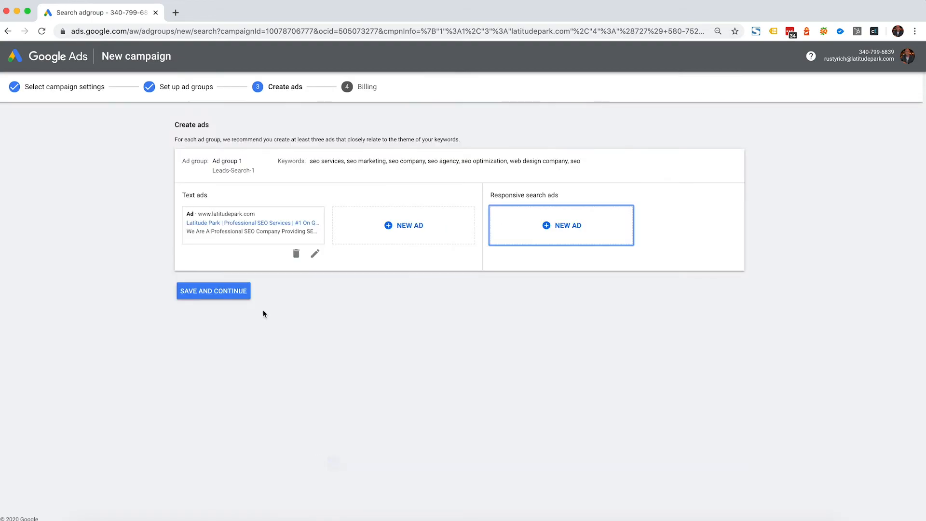
Save the ads and submit the payment info for United States with the saved card.
left_click(232, 301)
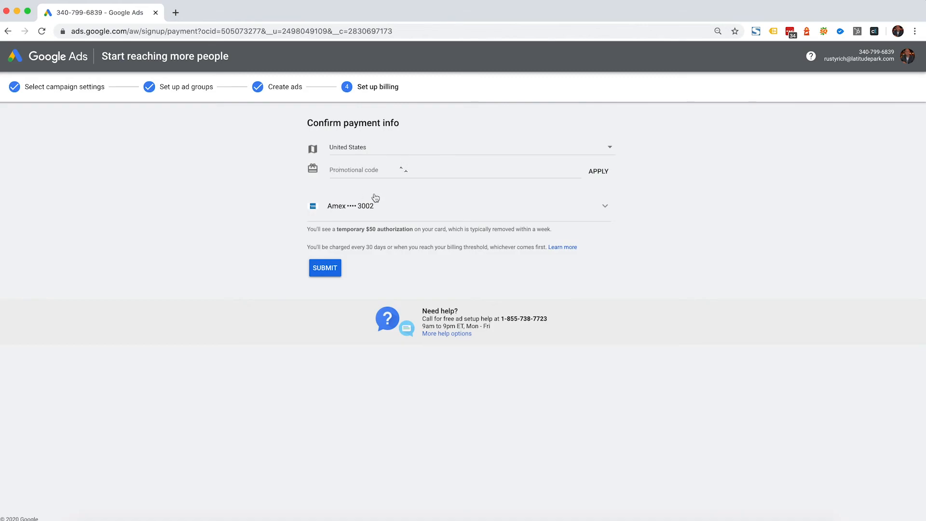
left_click(324, 269)
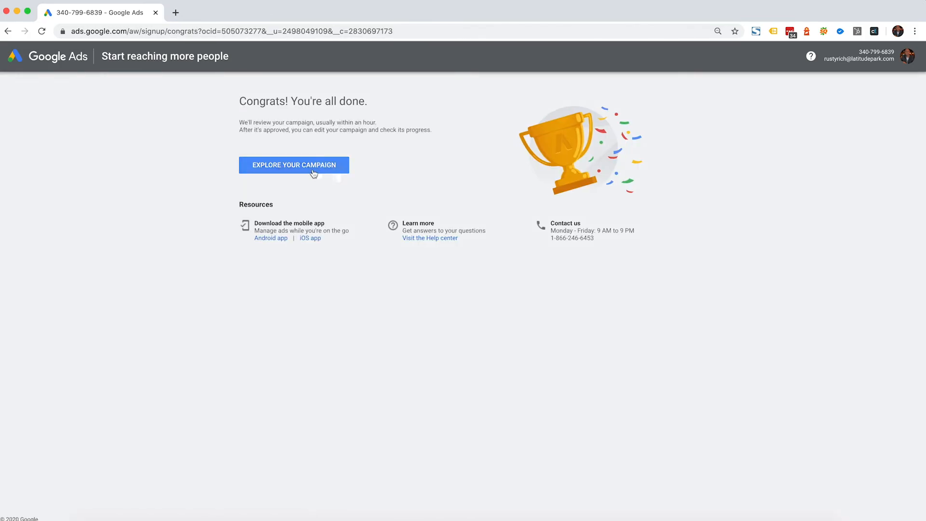
Open the campaign overview from the completion page and view the list of ads.
left_click(313, 173)
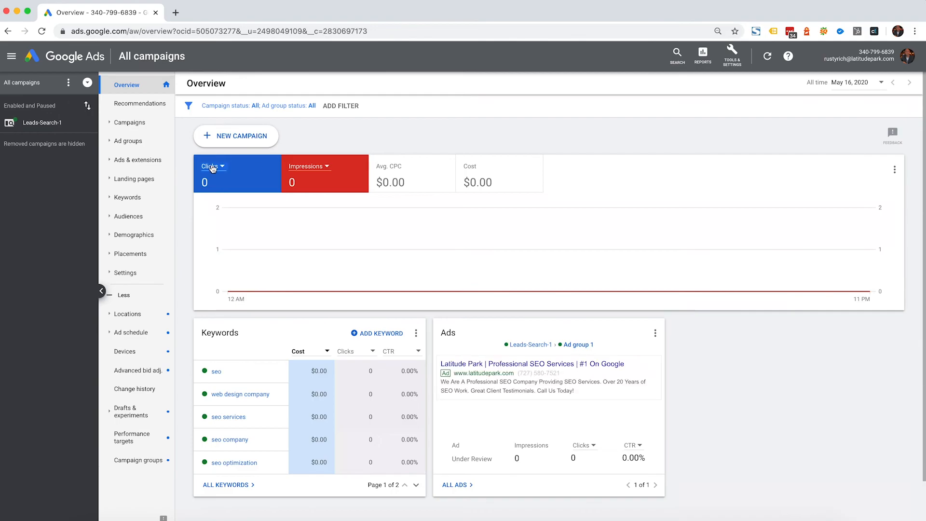
left_click(129, 162)
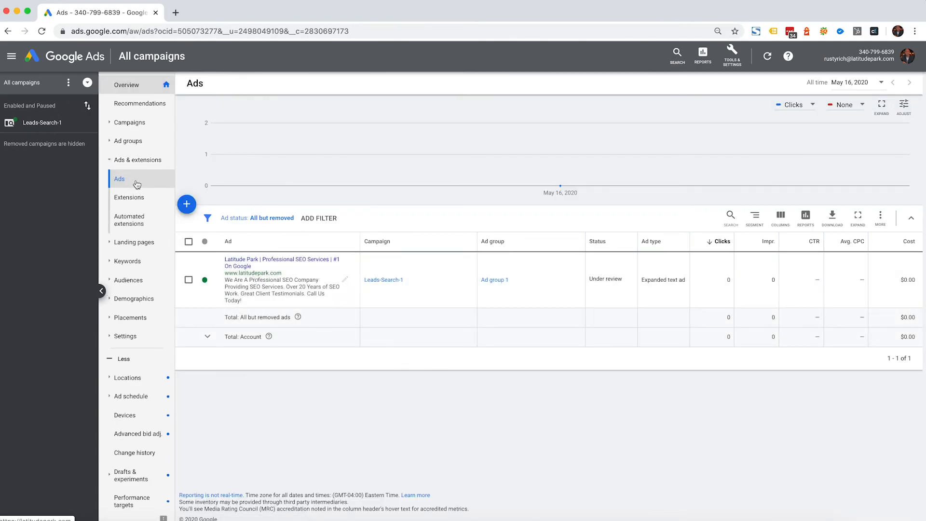
Change the match type of all seven search keywords to Phrase match without keeping the original keywords.
left_click(130, 260)
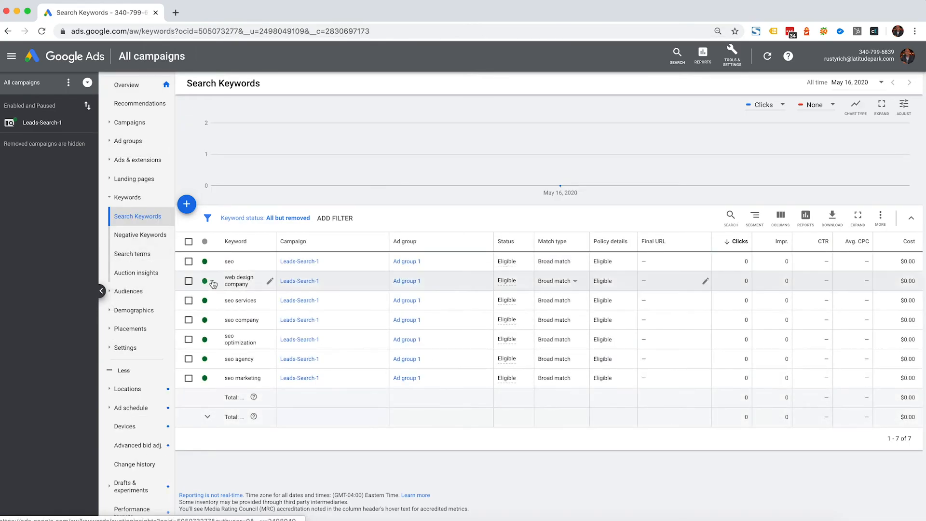
left_click(189, 242)
left_click(249, 221)
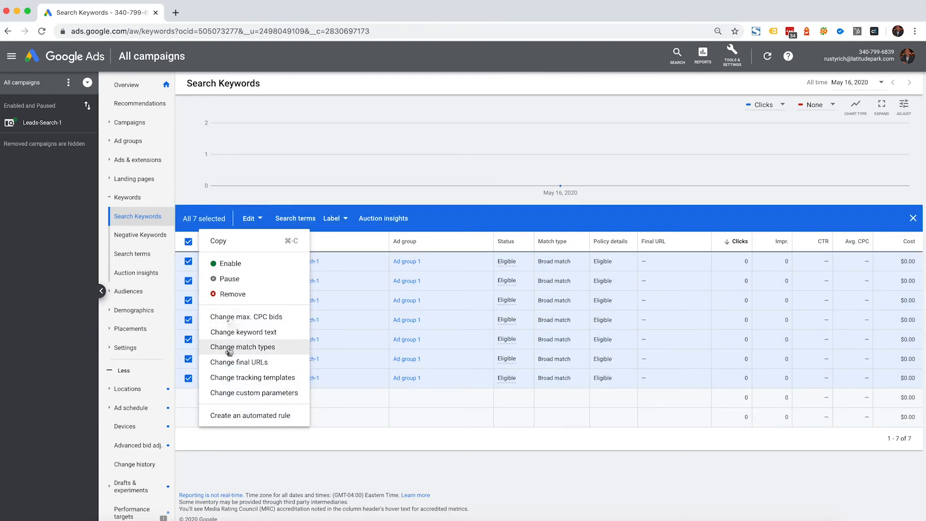
left_click(230, 348)
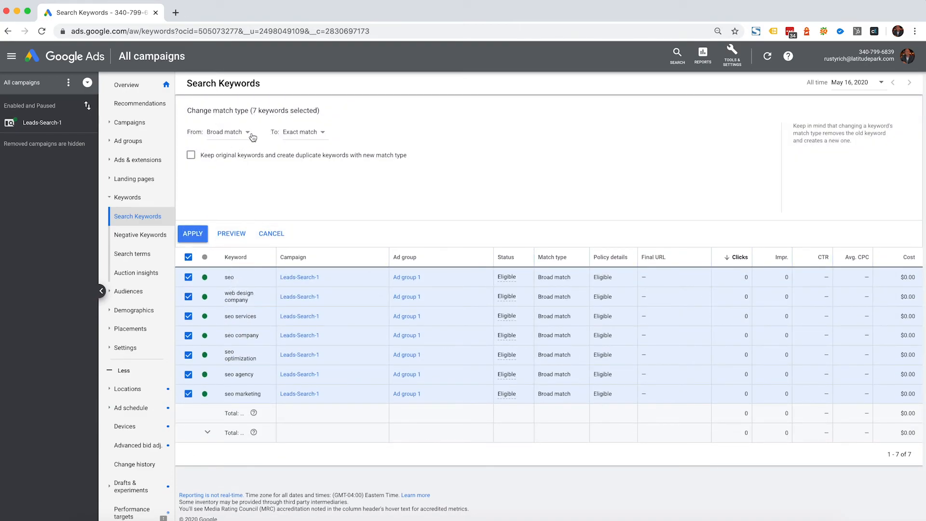
left_click(301, 132)
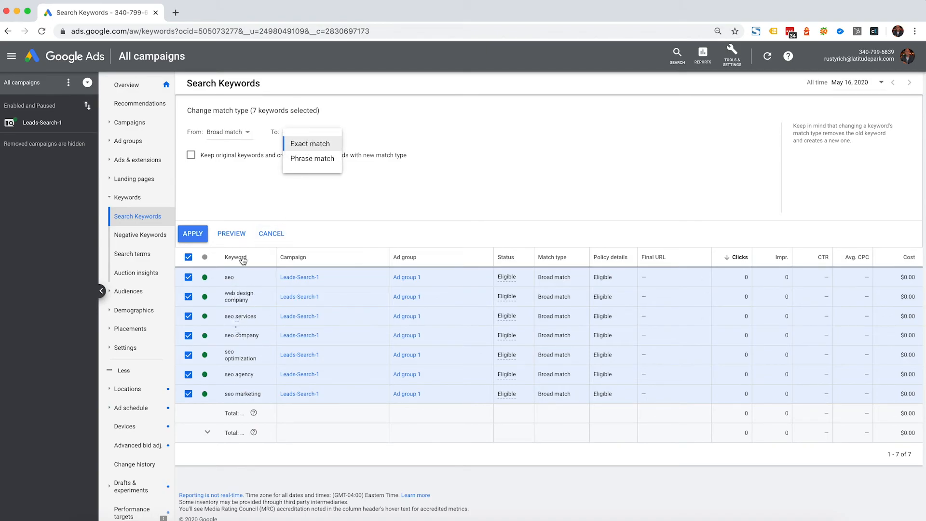
left_click(324, 160)
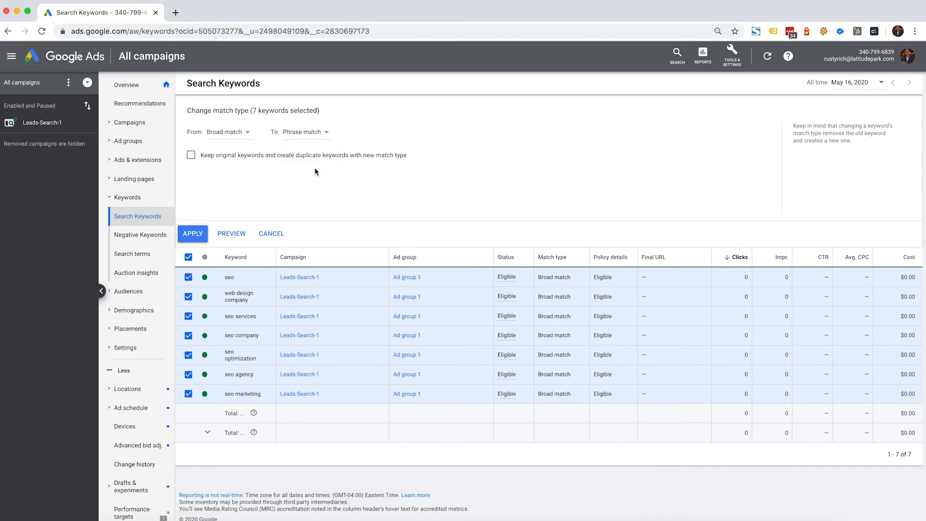
left_click(202, 234)
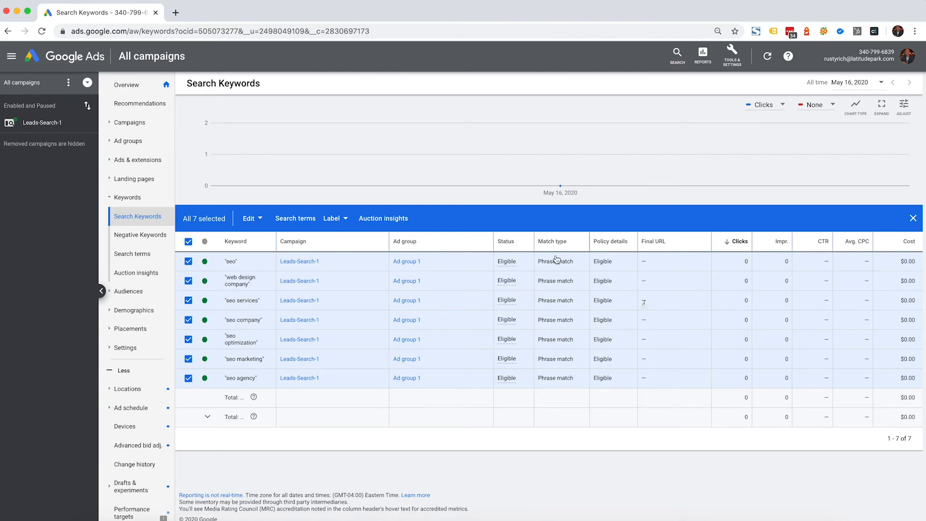
Check the match type options available for the "seo services" keyword without changing it.
left_click(577, 302)
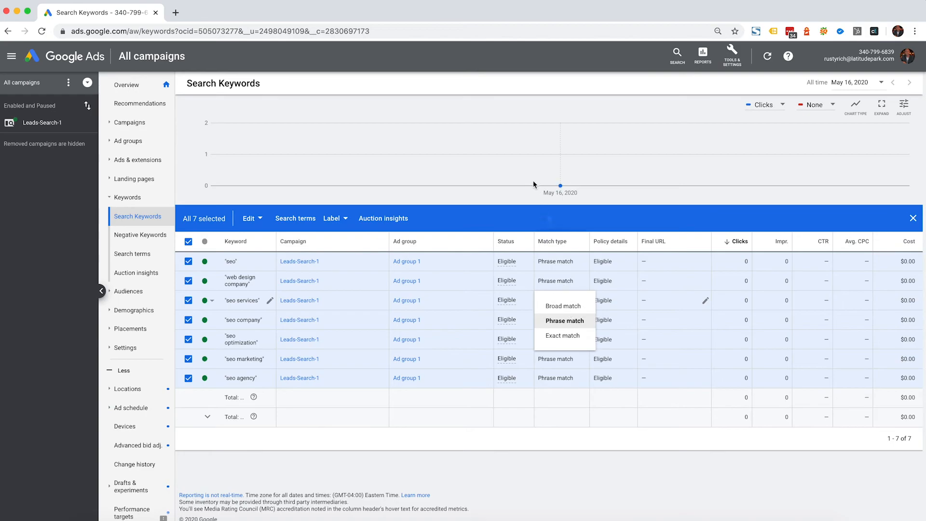
left_click(471, 207)
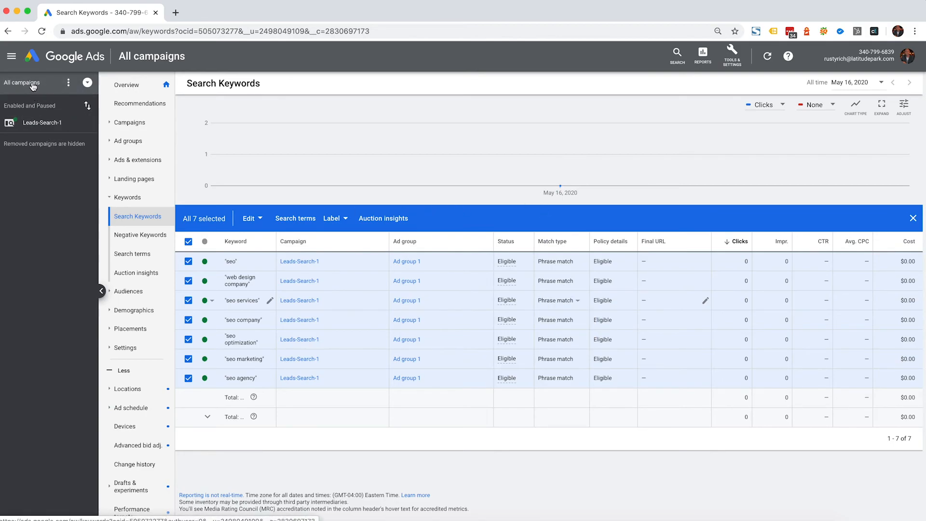
Open the campaigns list and pause the Leads-Search-1 campaign.
left_click(116, 124)
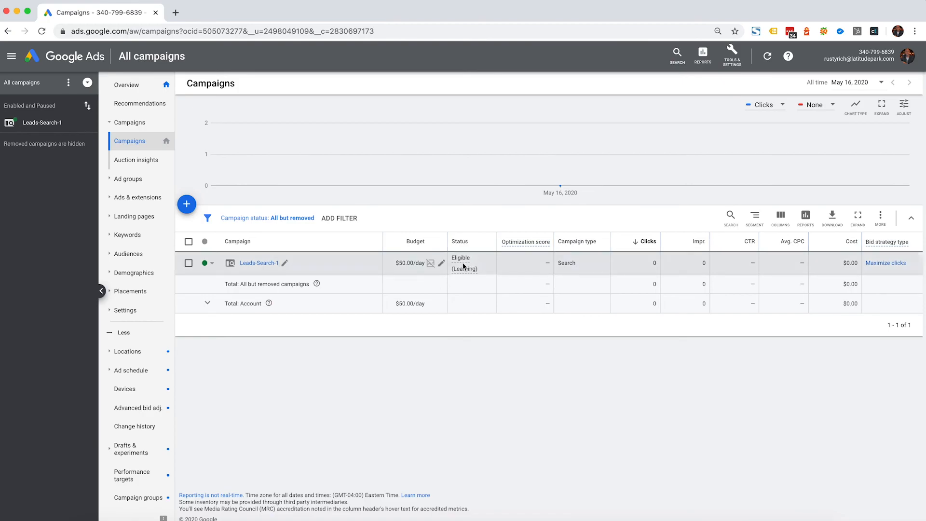
mouse_move(475, 258)
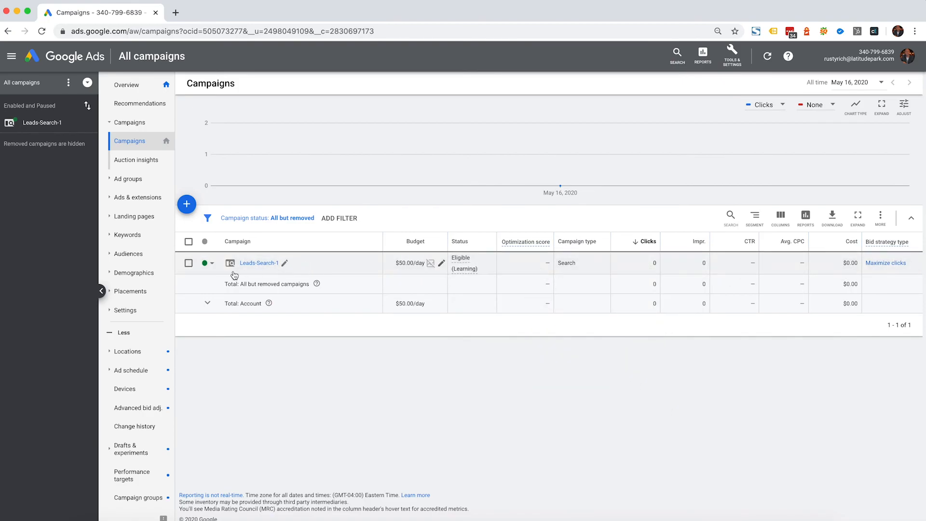
left_click(213, 265)
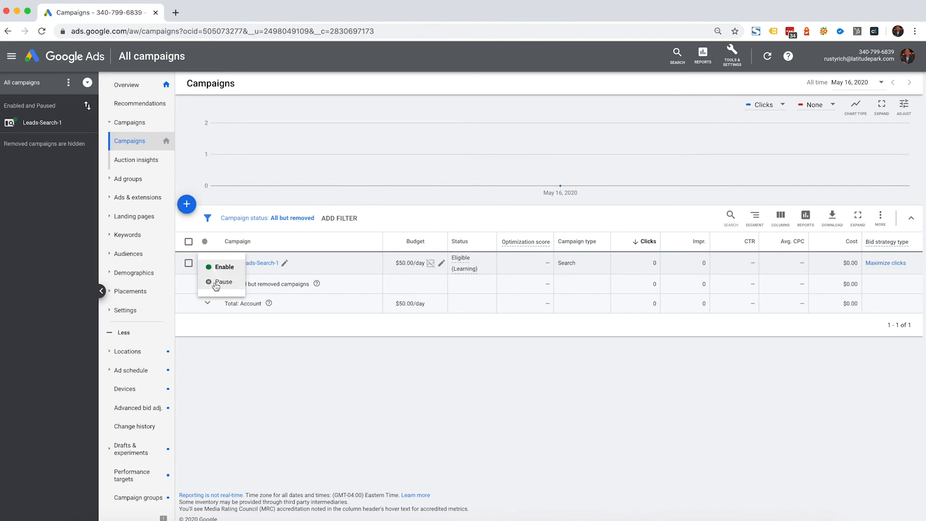
left_click(216, 284)
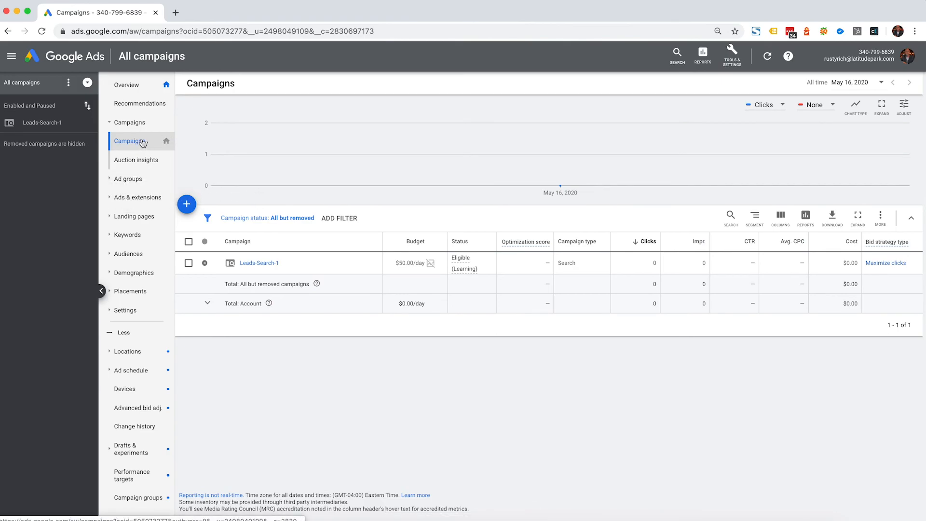
Start a new call ad in Ad group 1 of the Leads-Search-1 campaign.
left_click(127, 198)
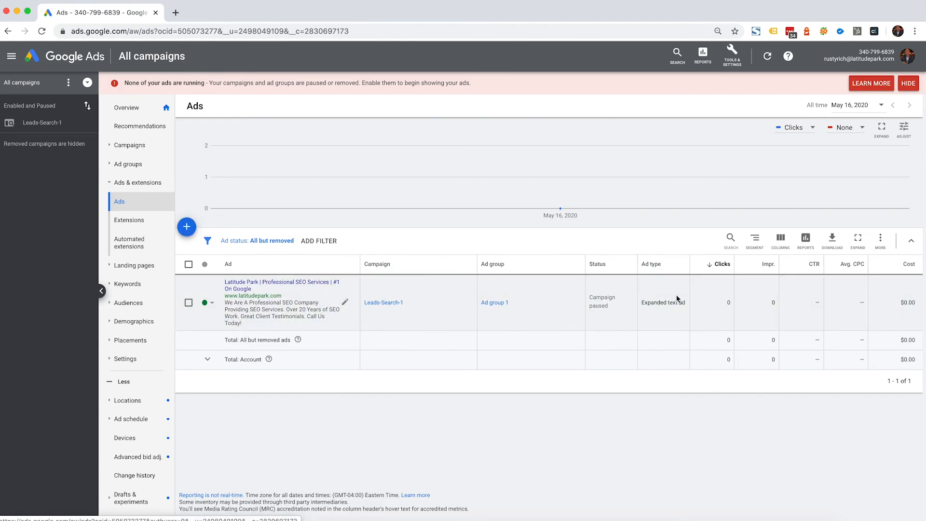
left_click(186, 227)
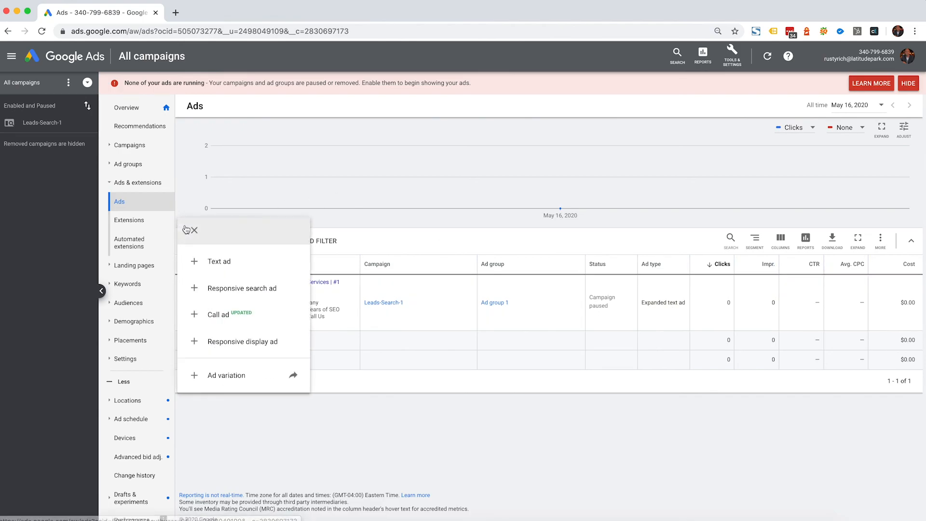
left_click(224, 315)
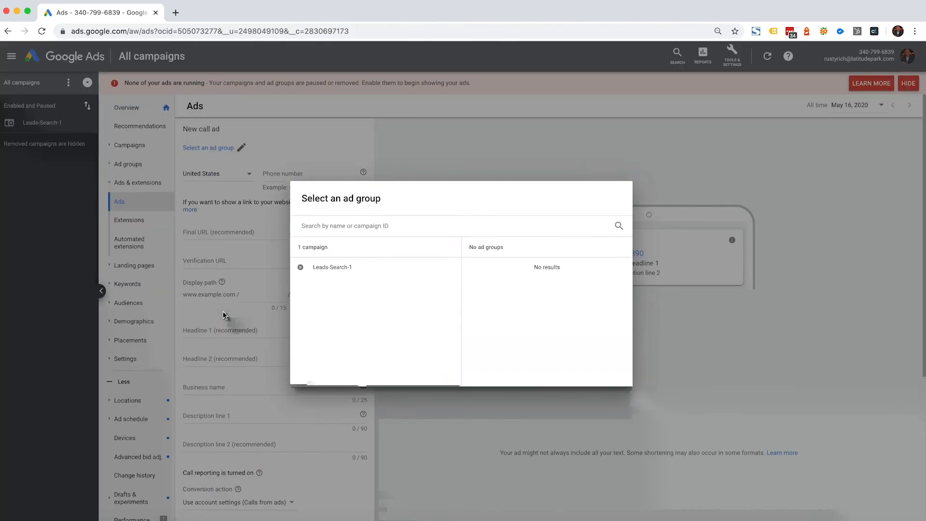
left_click(314, 272)
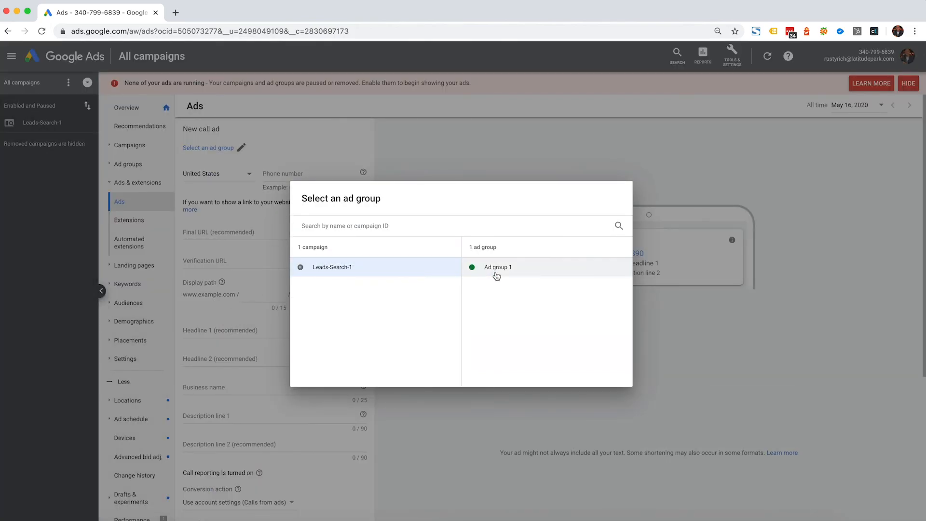
left_click(497, 268)
Examine the call ad's phone number, final URL, headline, business name and description fields, and leave the form without saving.
left_click(306, 175)
left_click(223, 233)
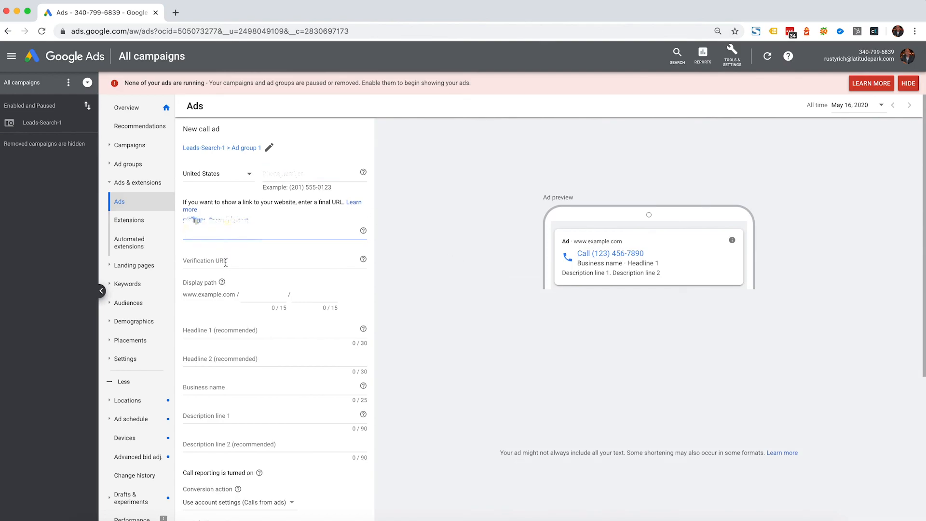
left_click(218, 333)
left_click(217, 361)
left_click(219, 383)
left_click(220, 412)
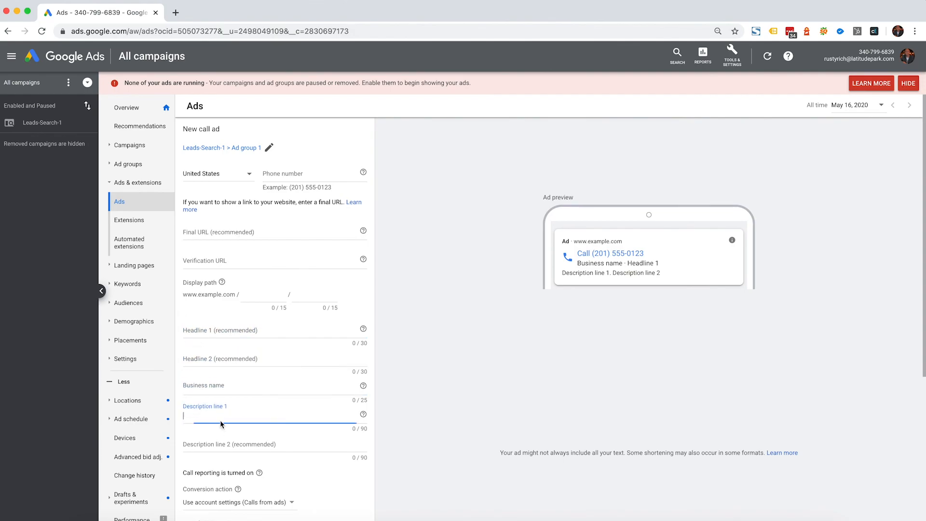
left_click(217, 440)
scroll(226, 398, "down", 5)
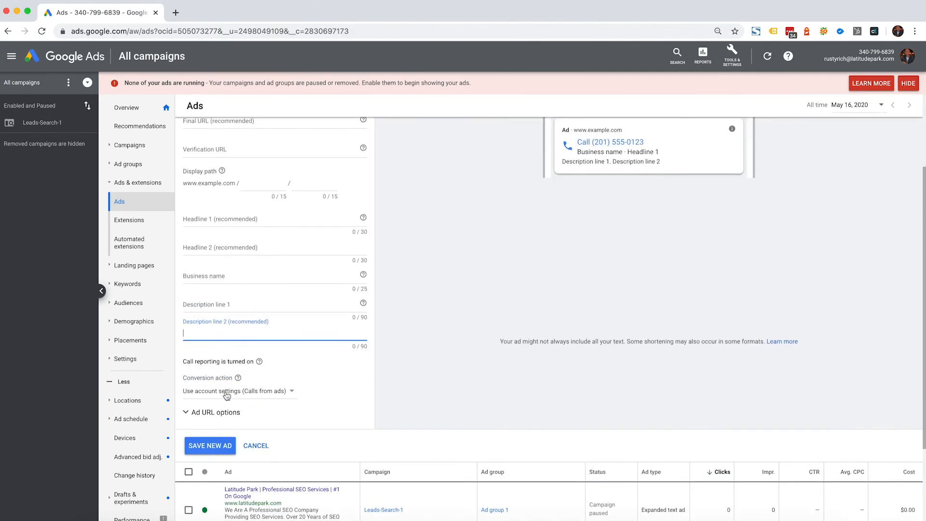
scroll(210, 231, "up", 4)
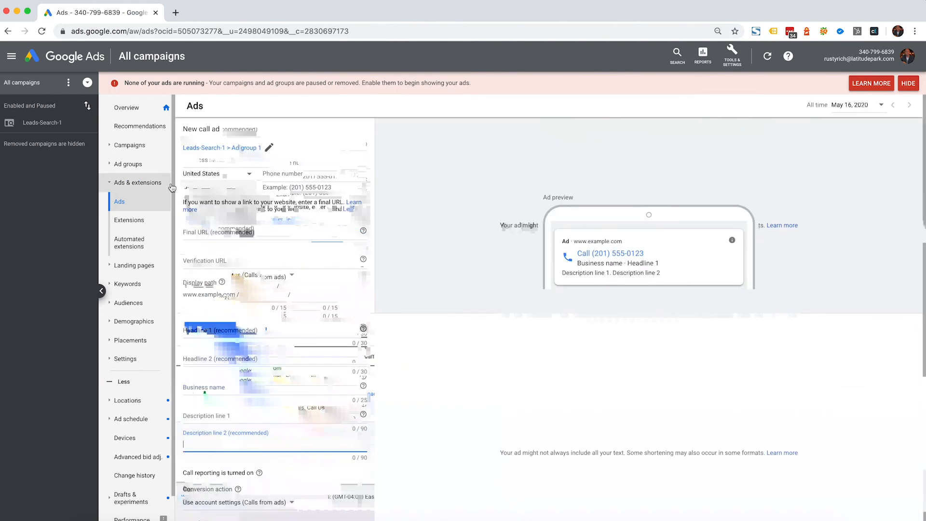
left_click(7, 31)
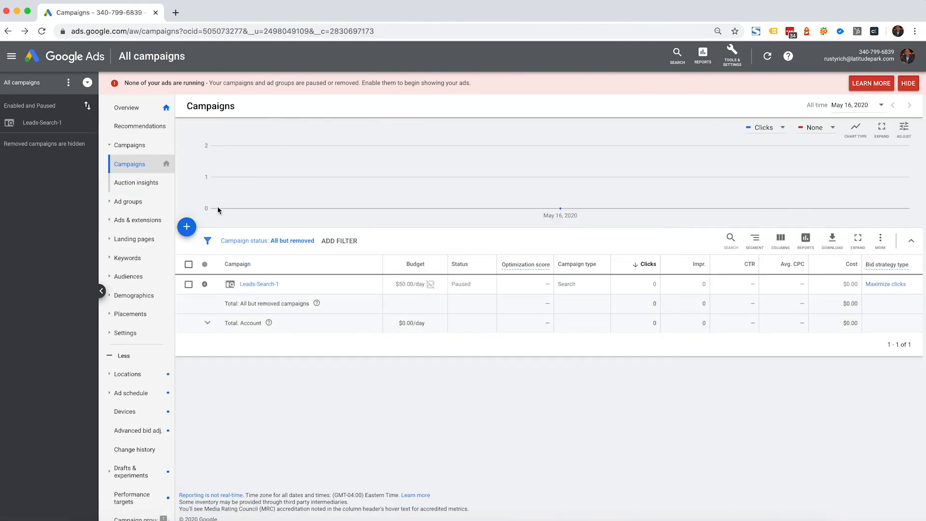
Return to the ads list and bring up the ad types available for a new ad.
left_click(187, 227)
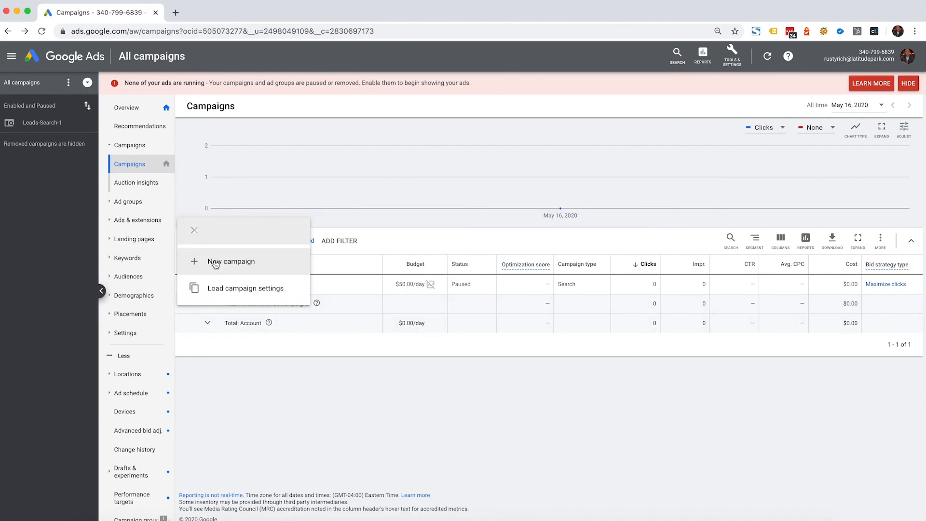
left_click(386, 217)
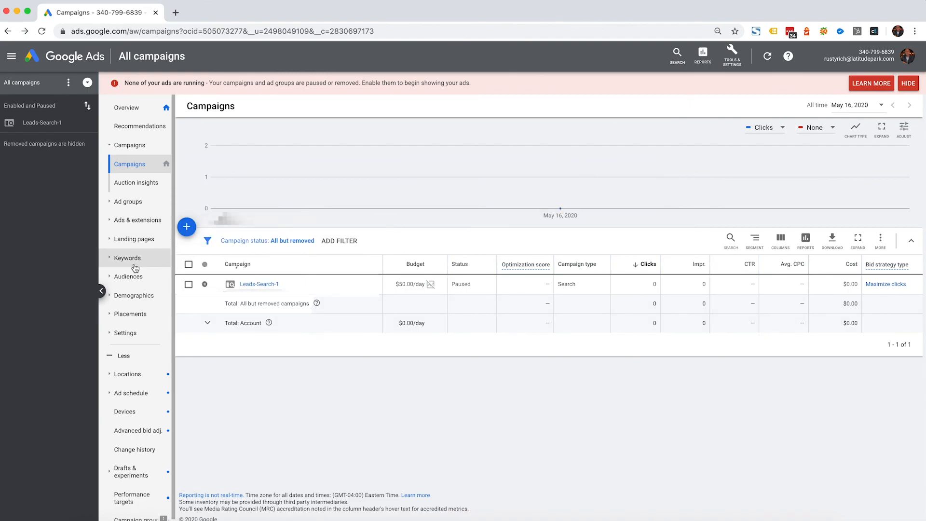
left_click(139, 220)
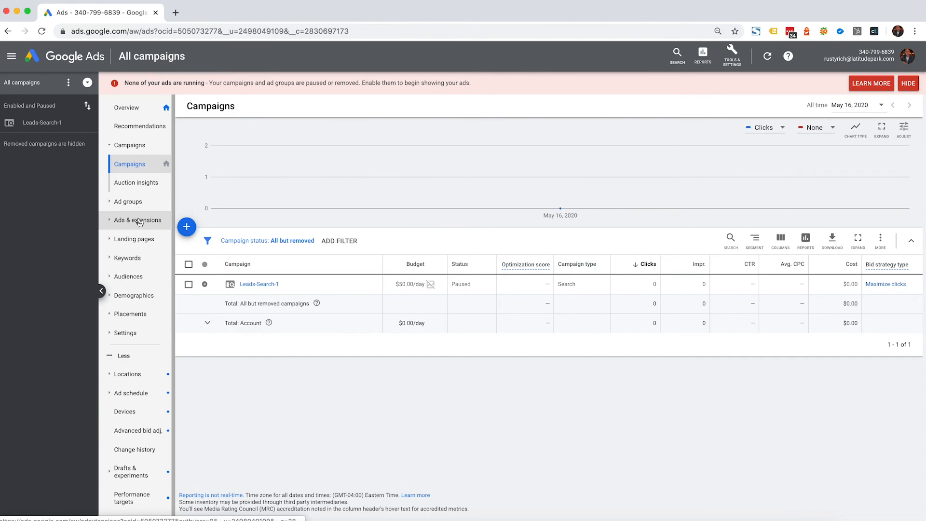
left_click(193, 229)
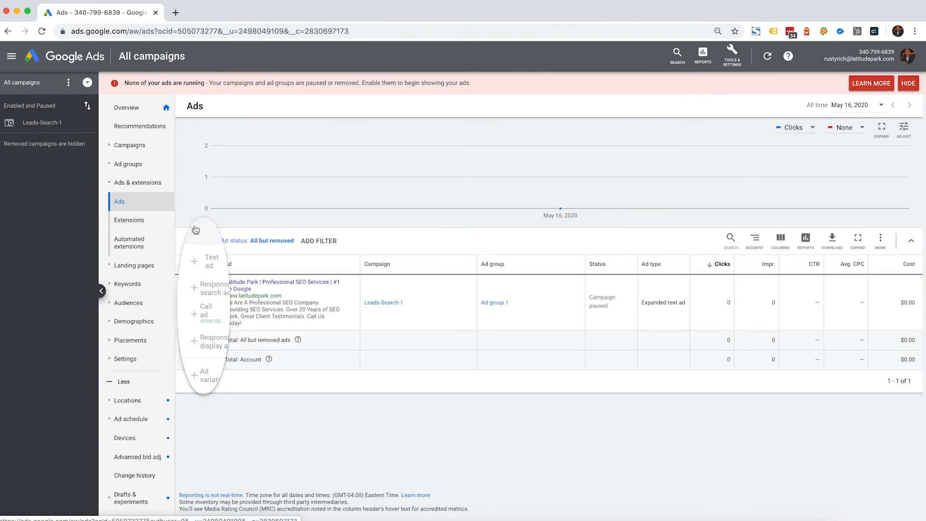